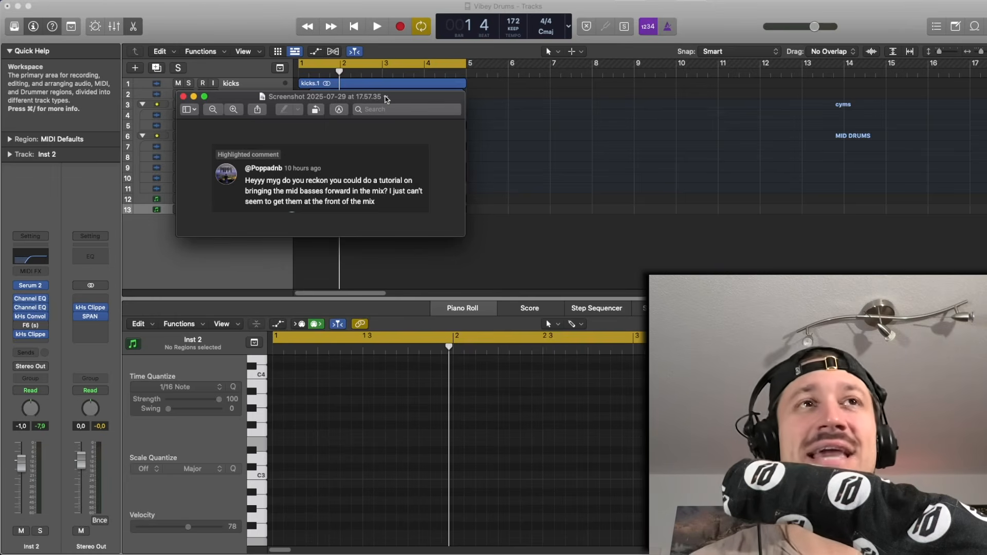
Close the comment screenshot window and hide the Piano Roll editor below the arrangement
click(183, 96)
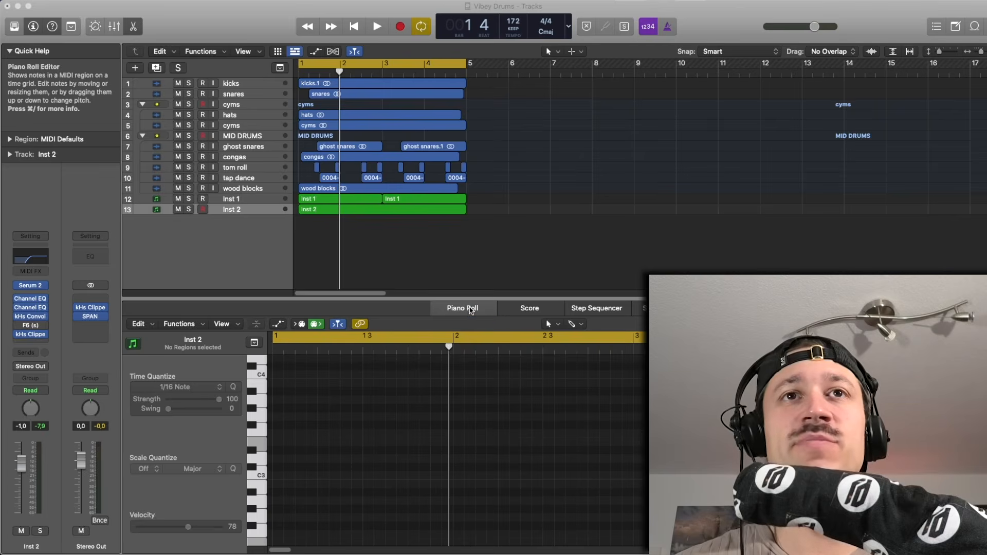
click(462, 308)
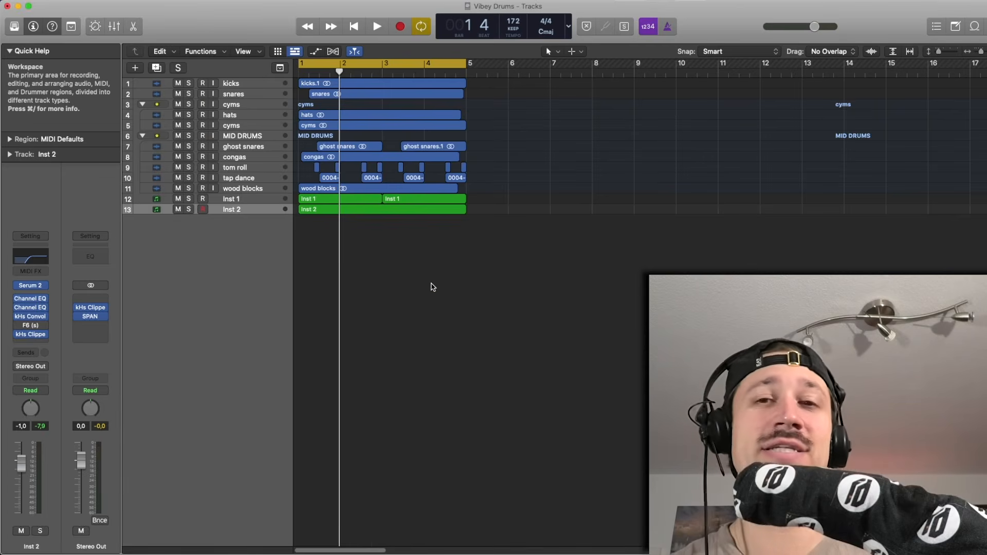
drag(433, 287, 303, 75)
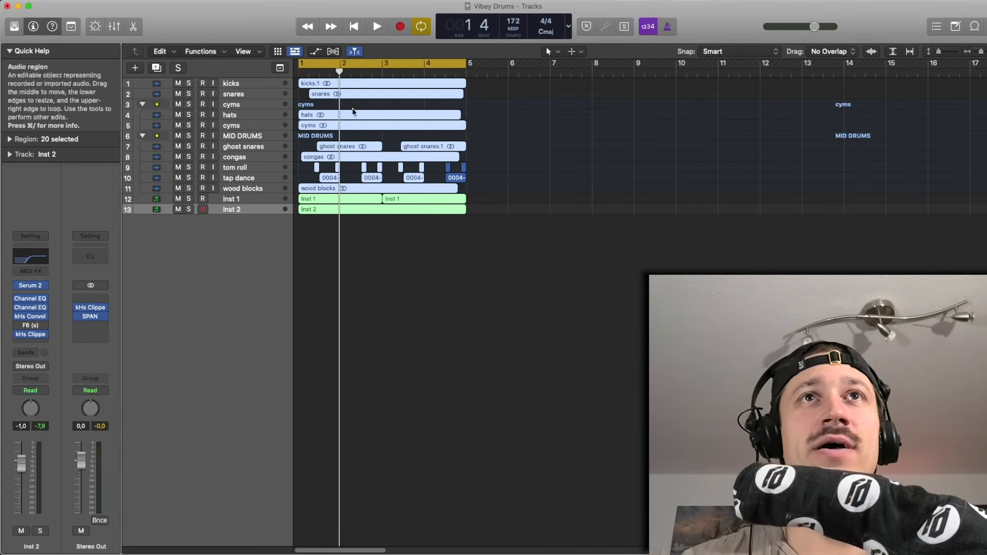
click(489, 230)
key(super+a)
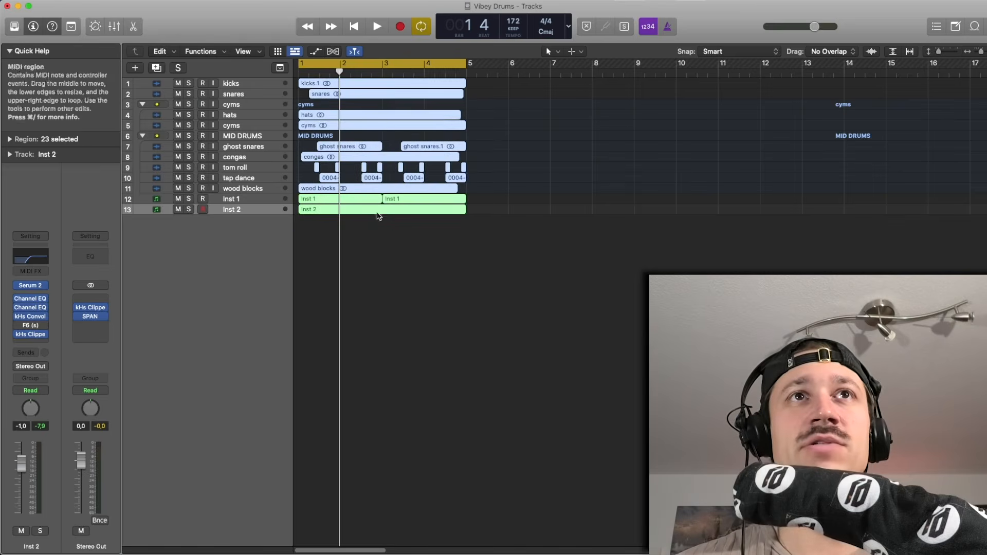
click(437, 261)
Play the whole four-bar arrangement from the start with all drum and instrument tracks sounding
key(super+Down)
key(super+Down)
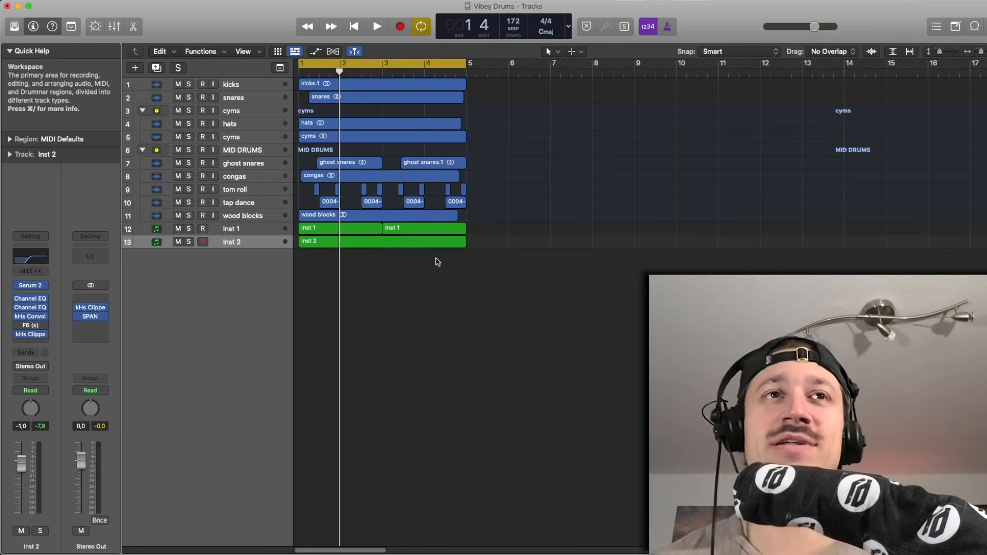
key(space)
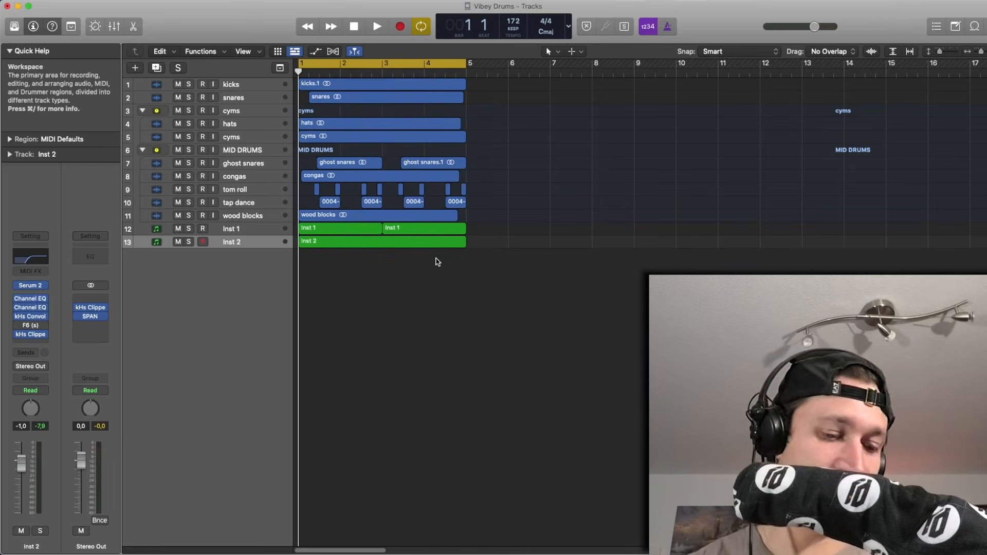
key(super+Up)
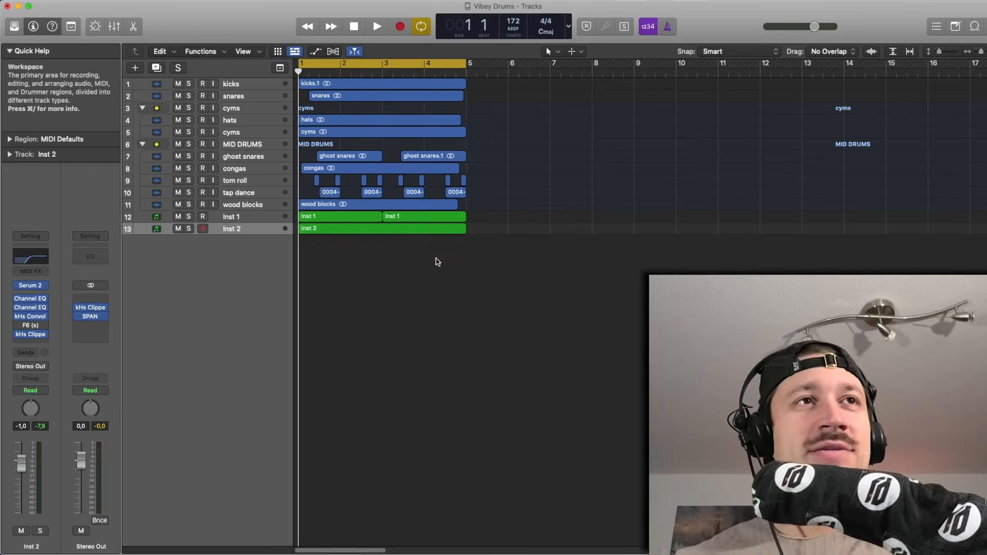
Solo the Inst 1 track and start its playback
click(257, 217)
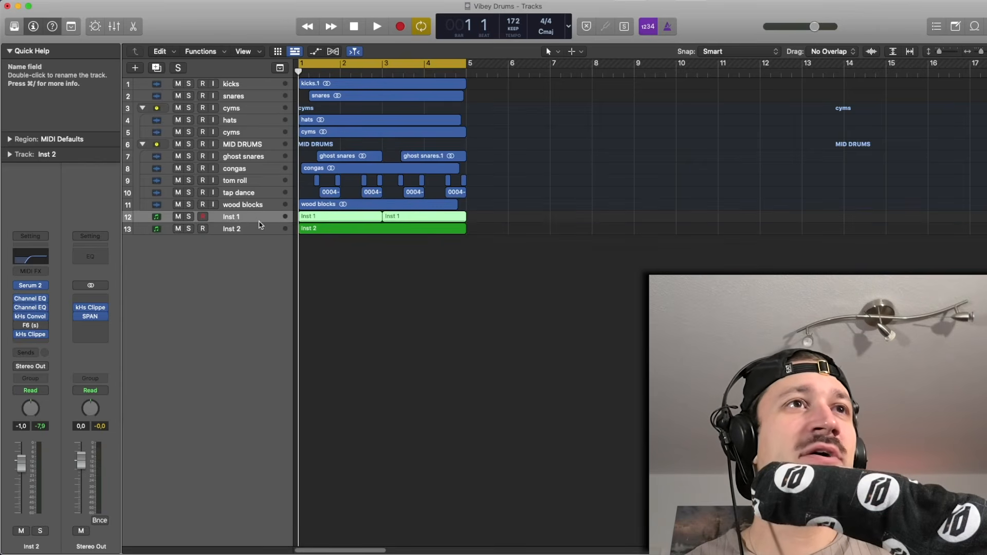
click(189, 217)
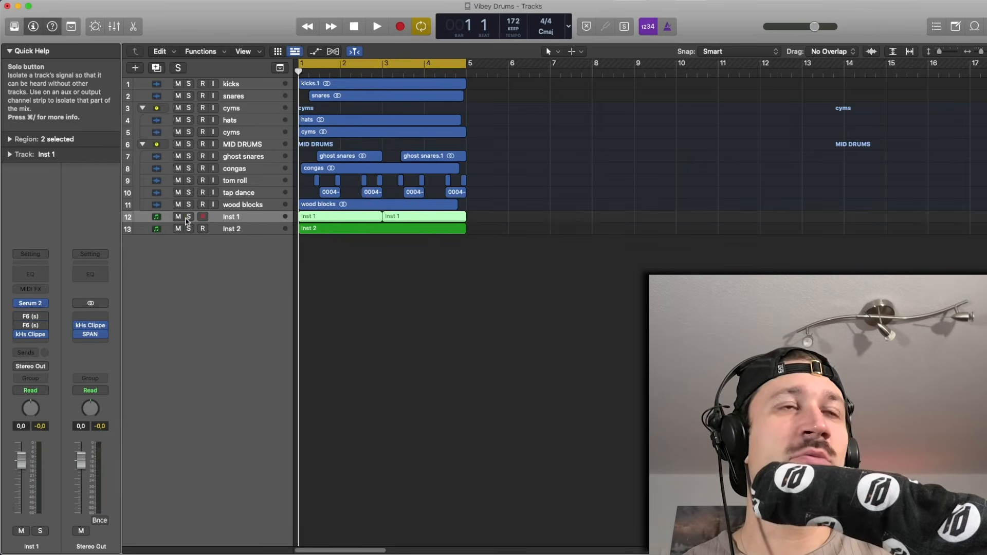
click(510, 240)
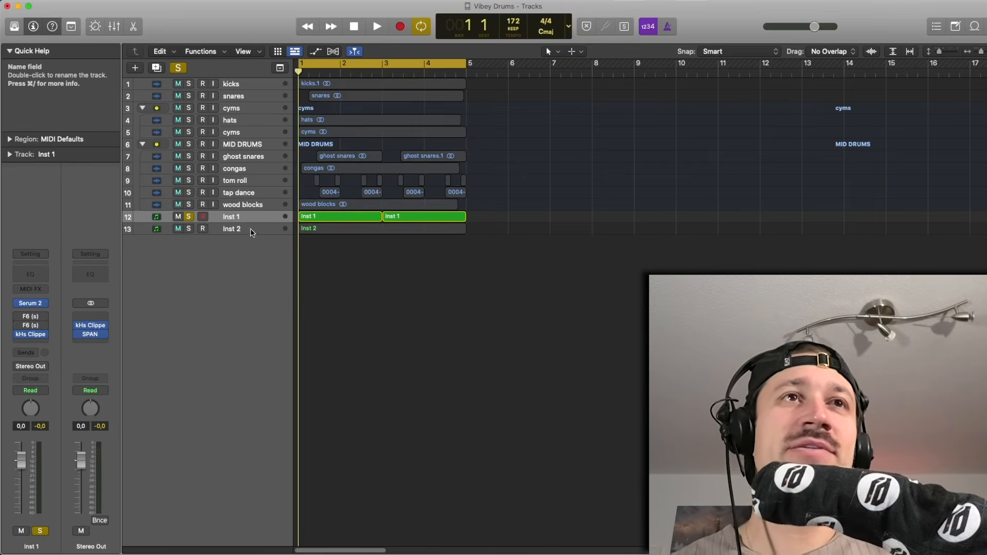
key(space)
Inspect the Serum 2 patch on Inst 1 and its preset list while the bass plays, and close the plug-in
click(31, 302)
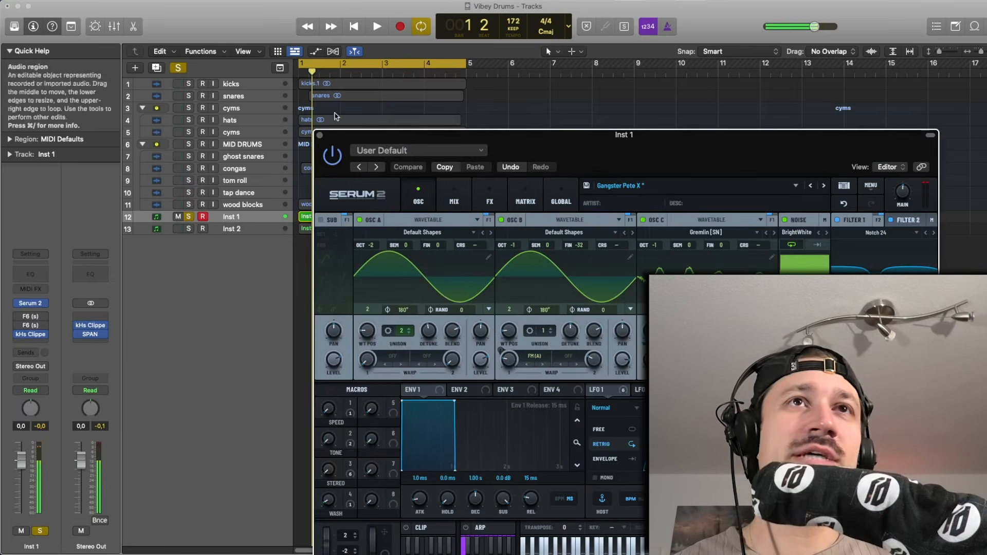
drag(400, 135, 86, 9)
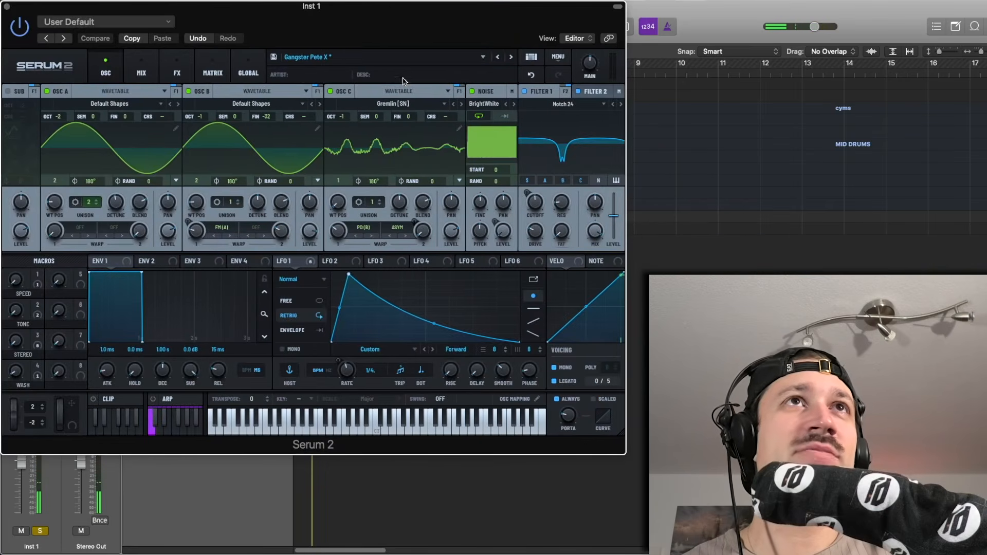
click(385, 58)
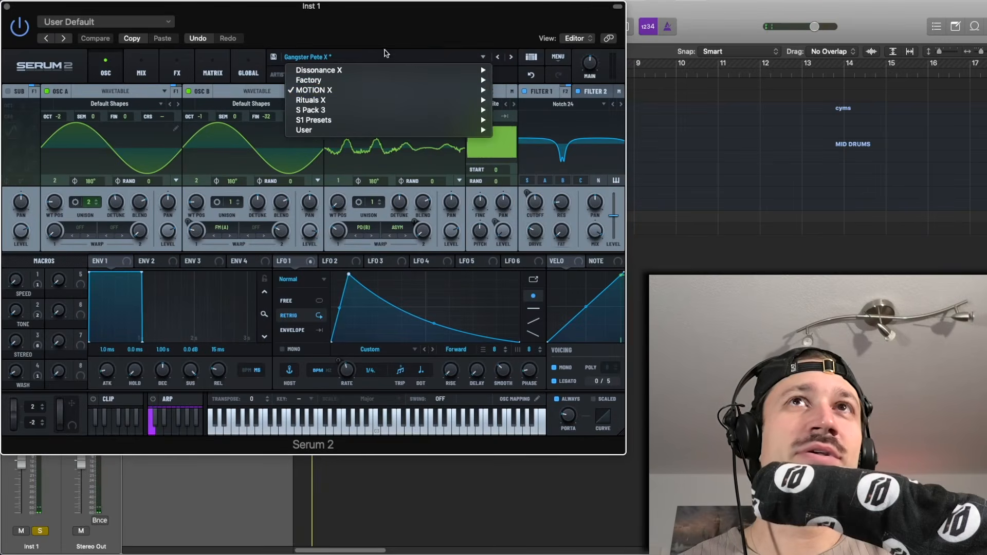
click(373, 62)
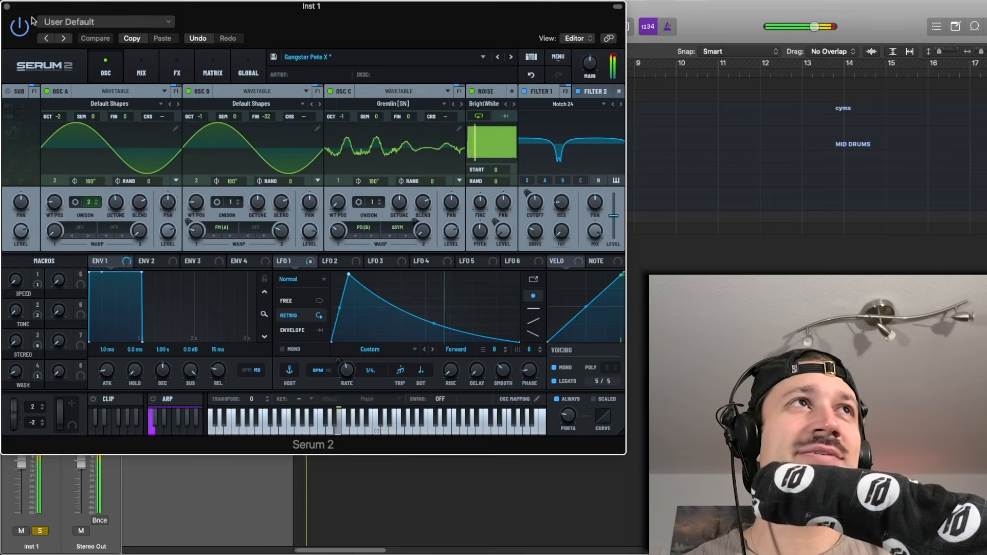
key(space)
click(7, 7)
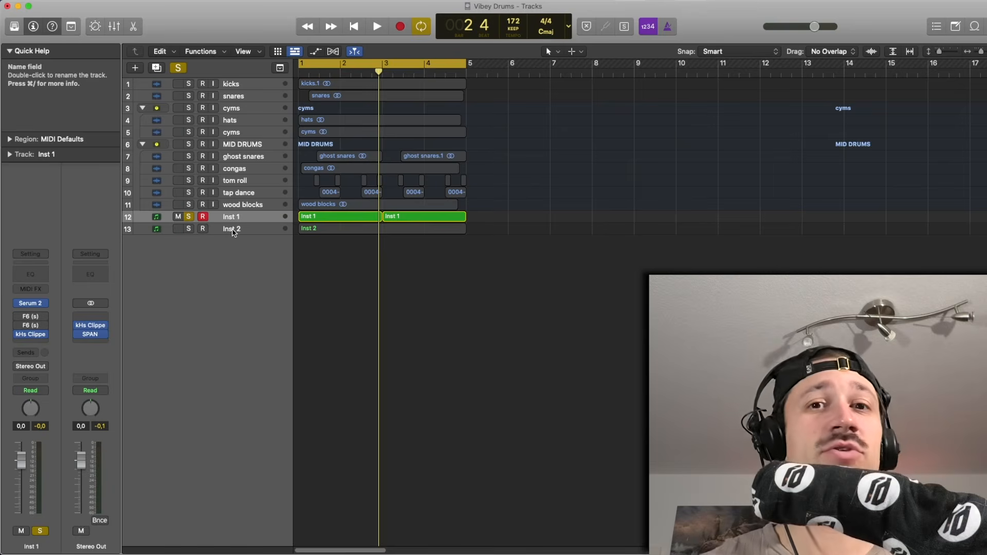
Examine the soloed bass's frequency spectrum in SPAN on the Stereo Out during playback, and close the analyzer
click(90, 334)
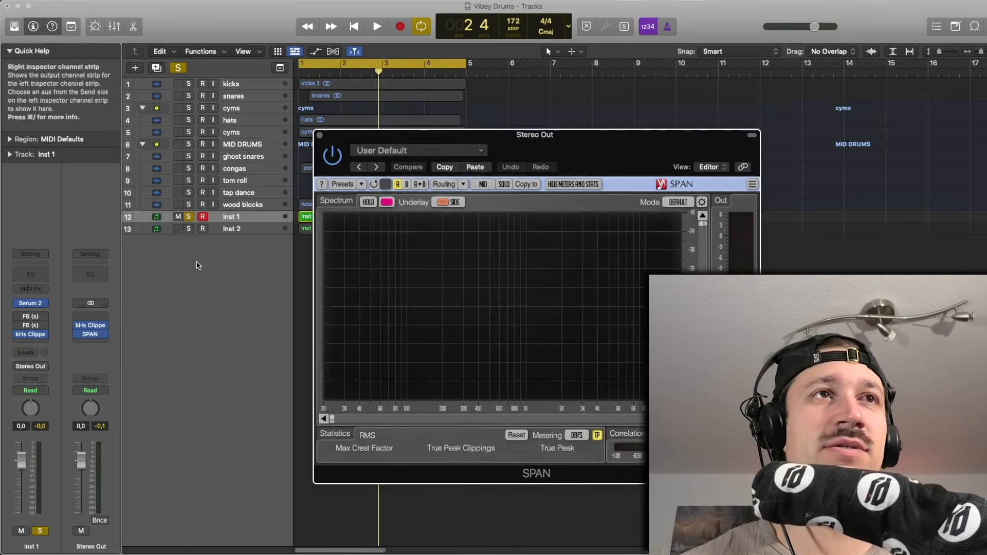
click(462, 150)
click(386, 135)
drag(387, 136, 128, 45)
key(space)
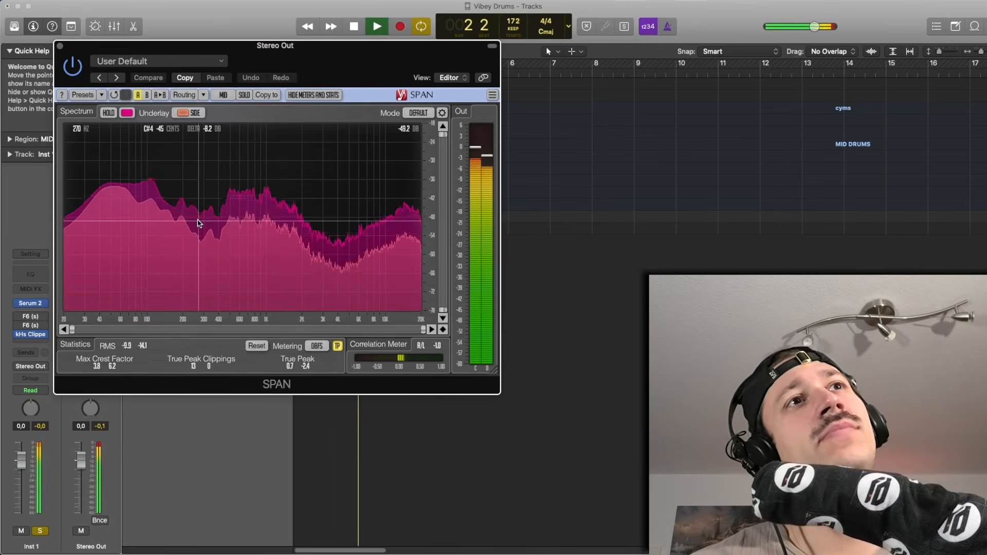
key(space)
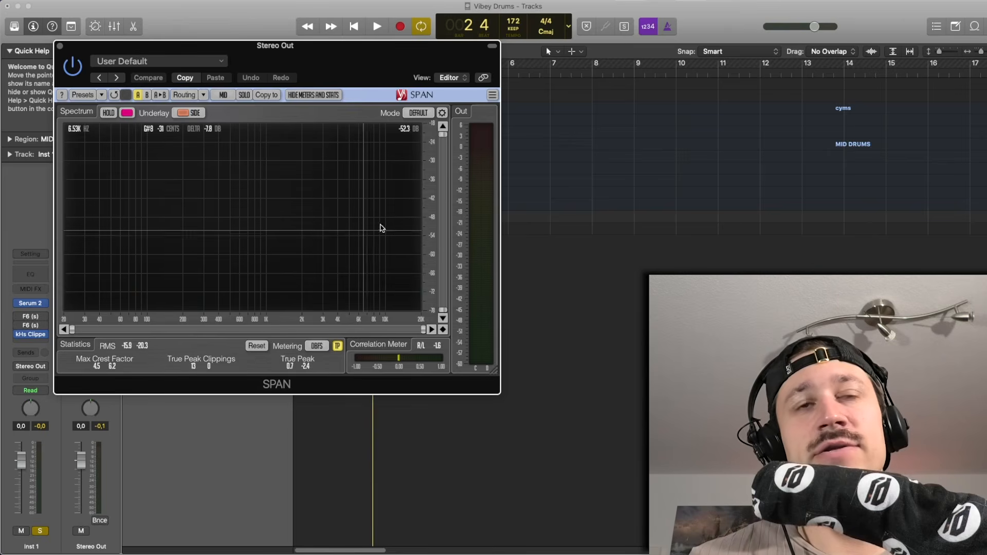
key(space)
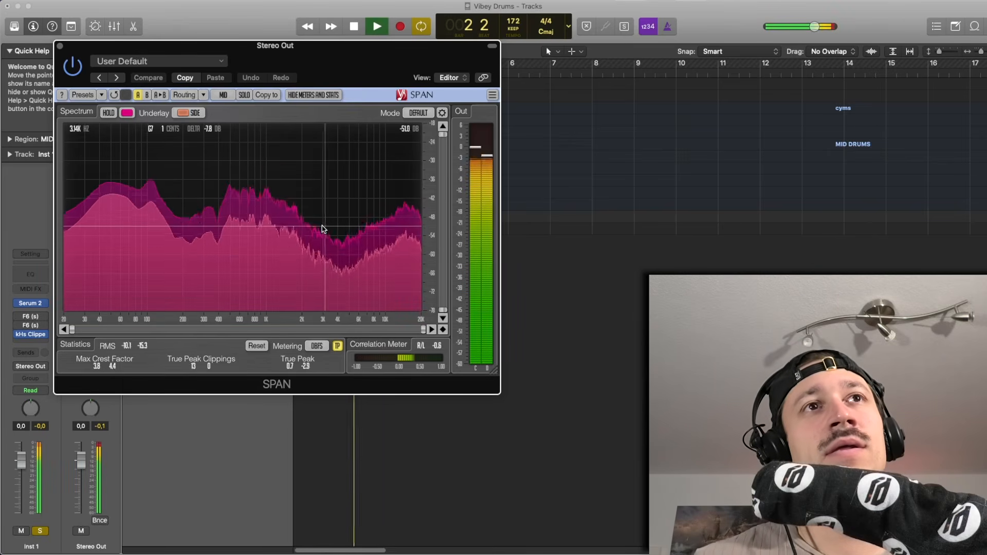
key(space)
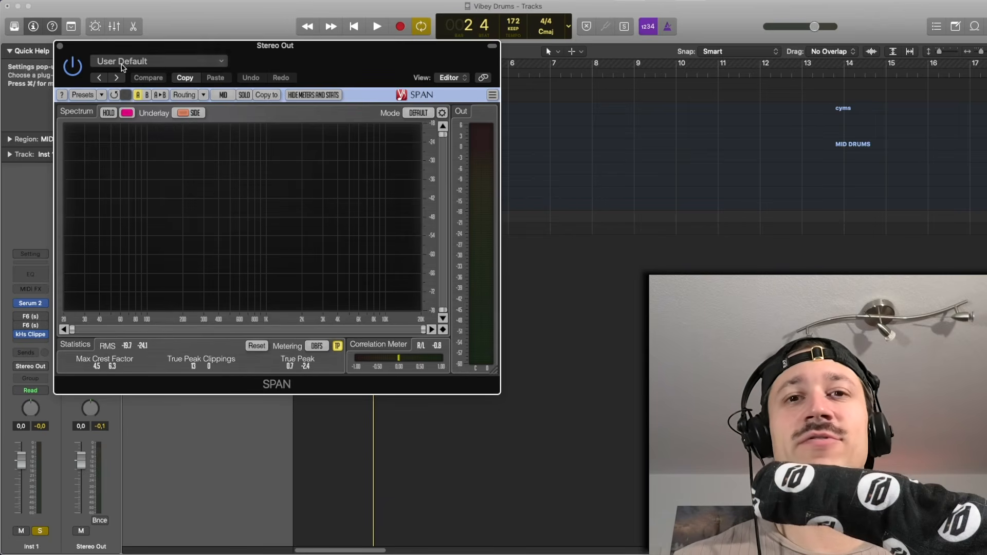
click(60, 46)
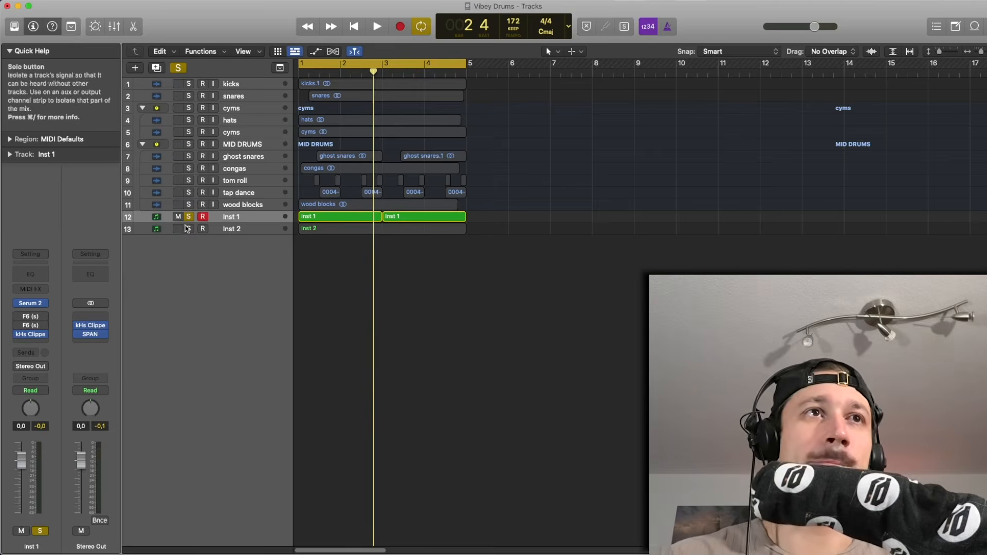
Listen to the soloed Inst 1 bass twice and turn its solo off
key(space)
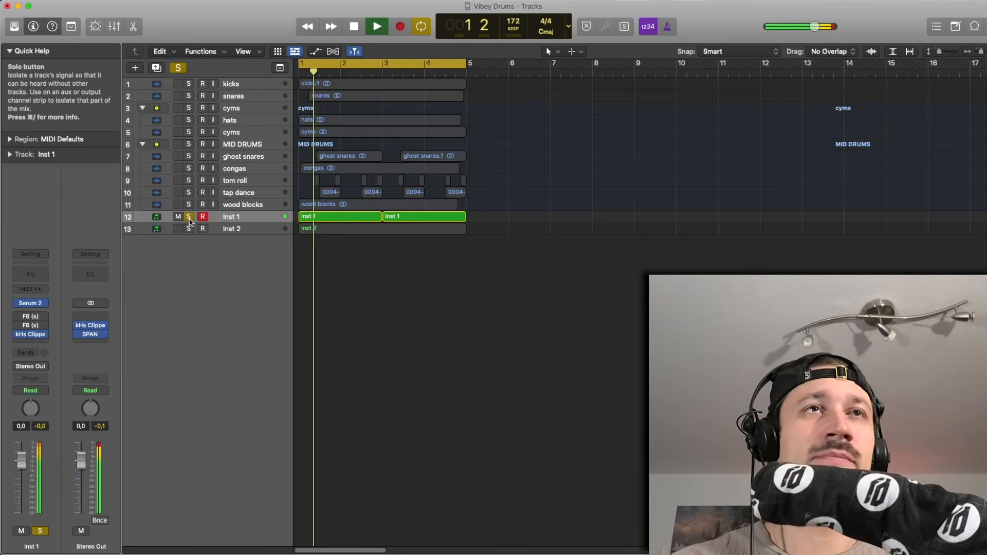
key(space)
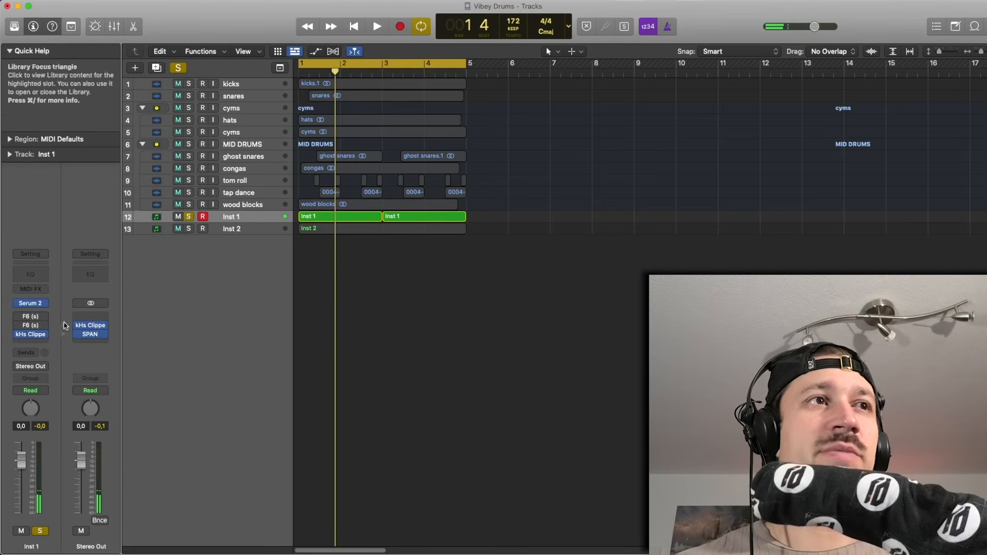
key(space)
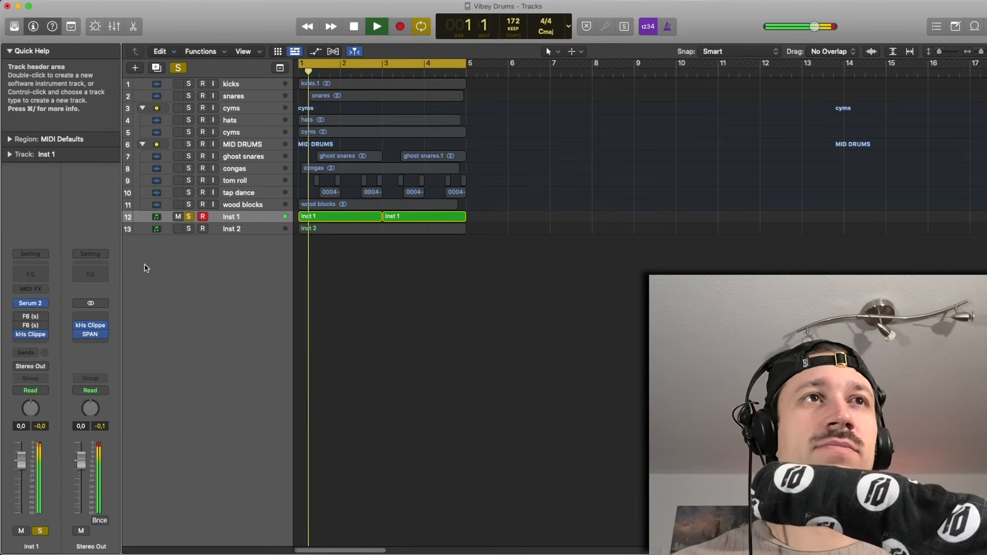
key(space)
click(188, 218)
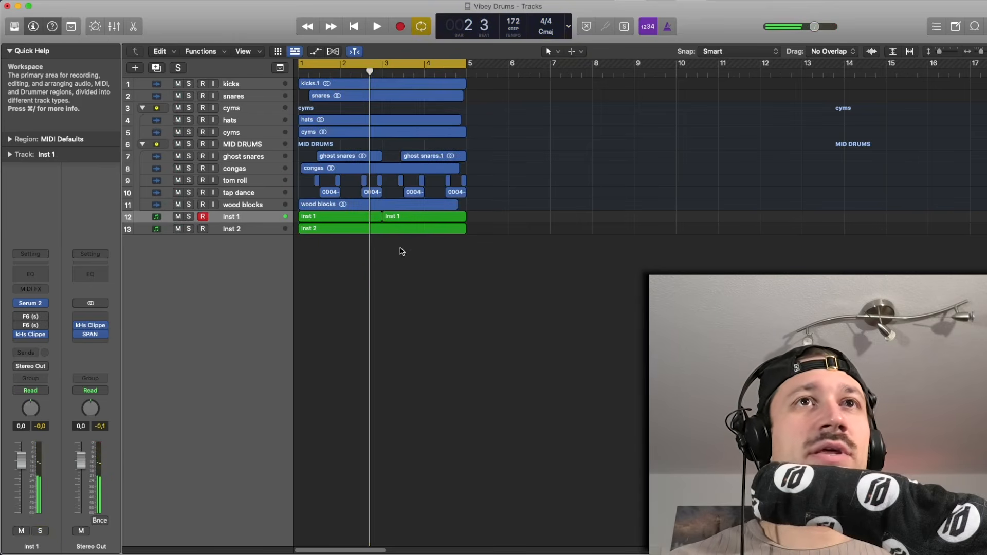
drag(445, 248, 343, 218)
click(432, 248)
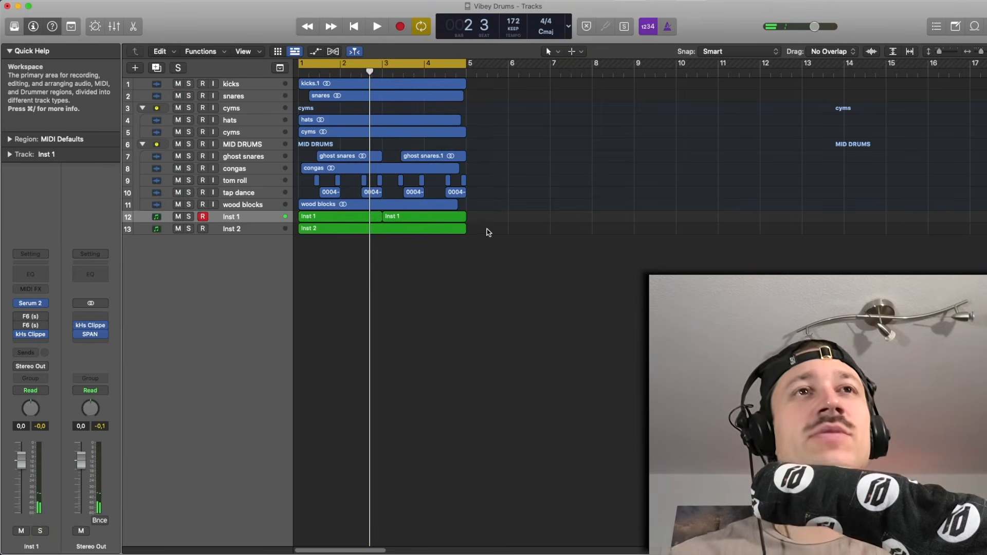
drag(492, 255, 294, 79)
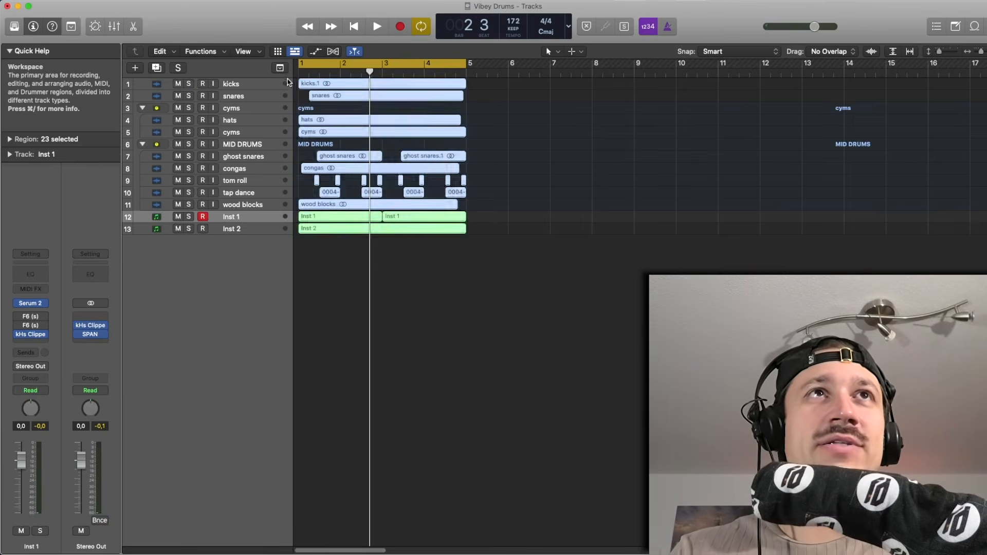
click(426, 284)
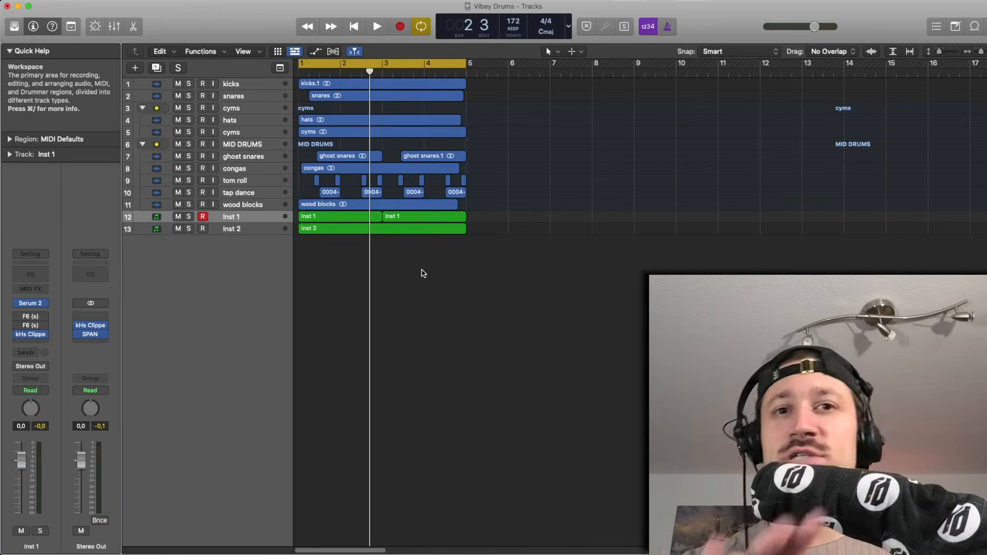
Play the full four-bar arrangement with no track soloed
key(space)
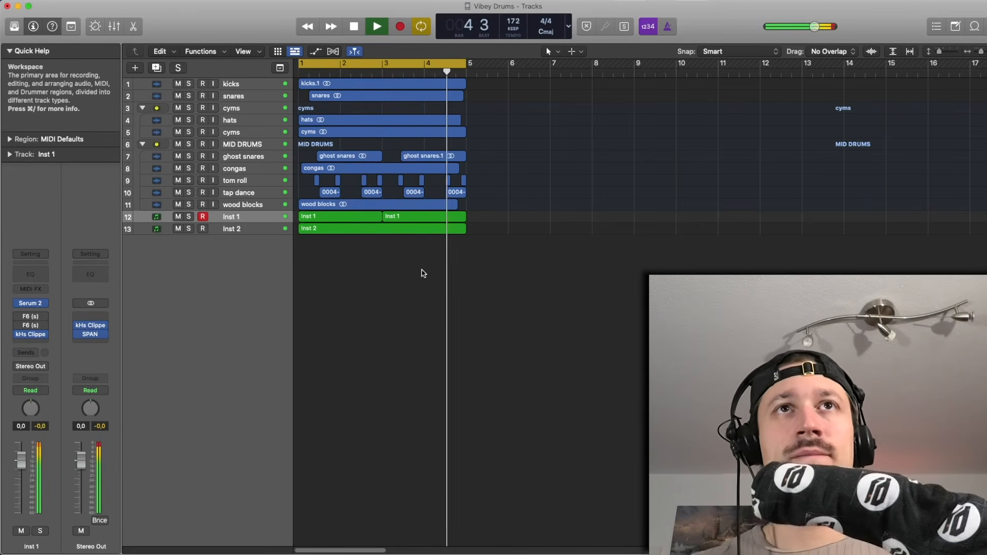
key(space)
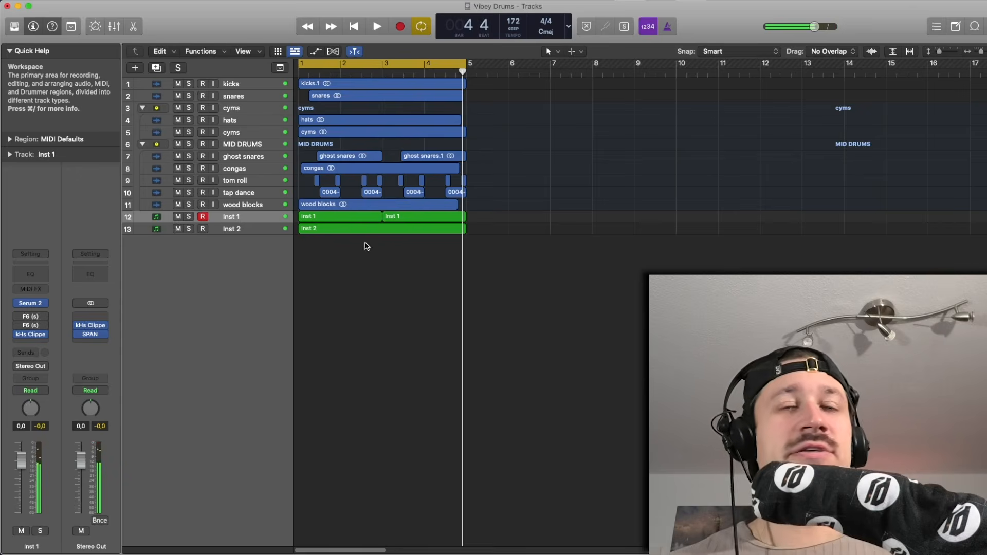
Solo the Inst 1, kicks and snares tracks together, and select the Inst 1 track
click(188, 216)
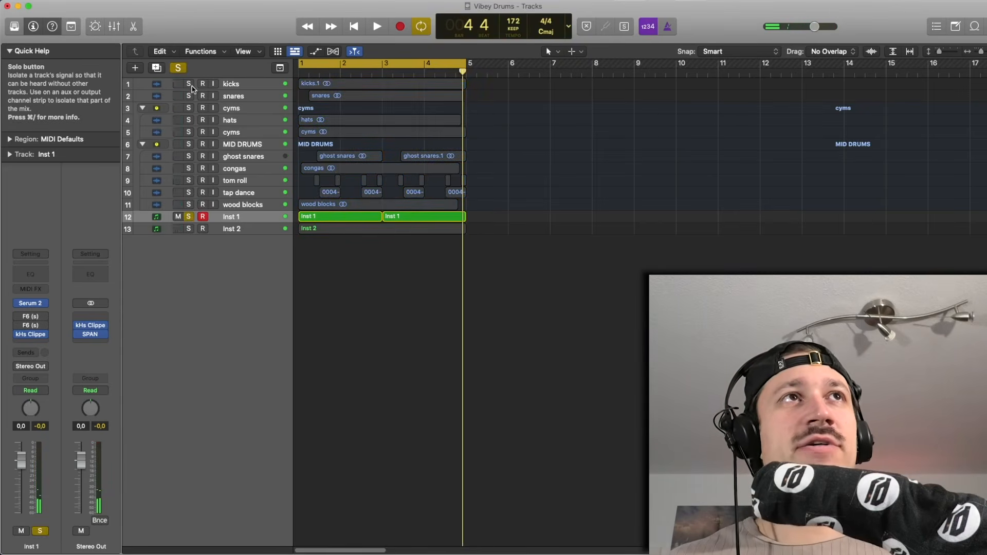
drag(189, 84, 189, 96)
click(241, 87)
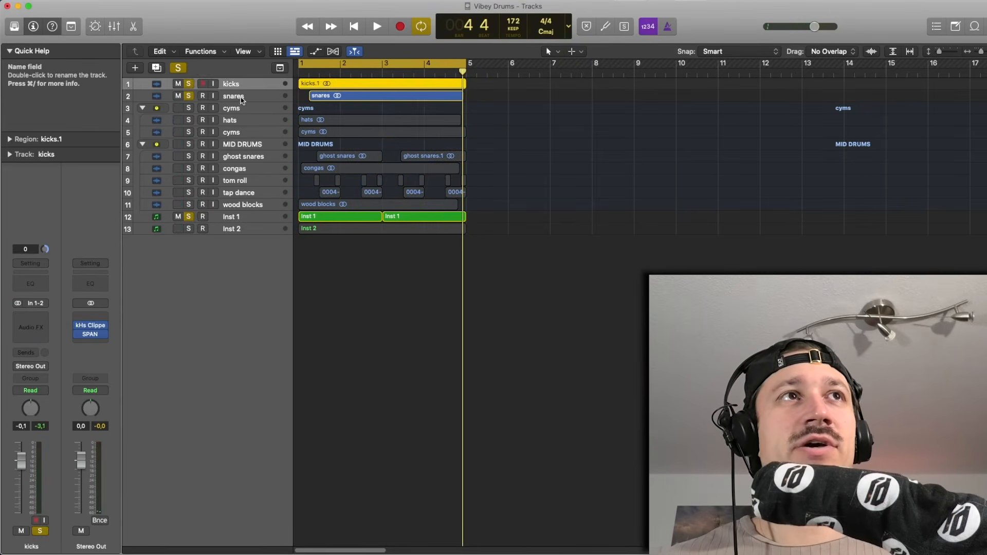
click(243, 96)
click(219, 221)
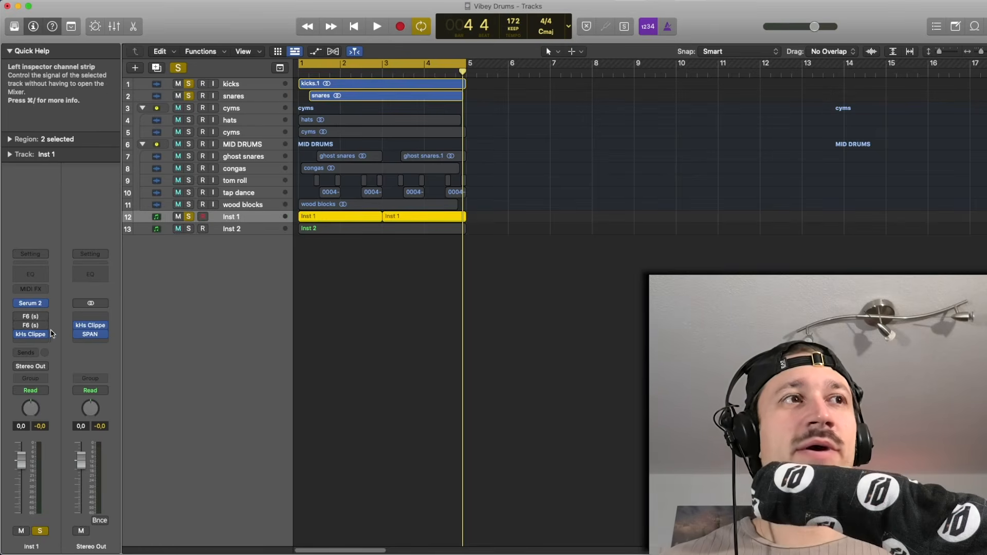
Play the soloed tracks briefly and enable both F6 plug-ins on the Inst 1 channel strip
key(space)
key(space)
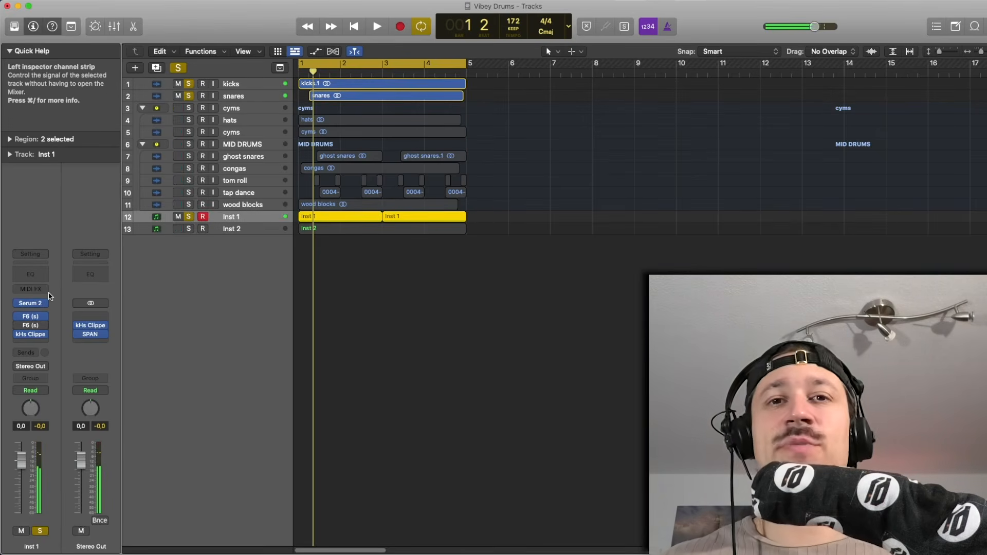
click(19, 326)
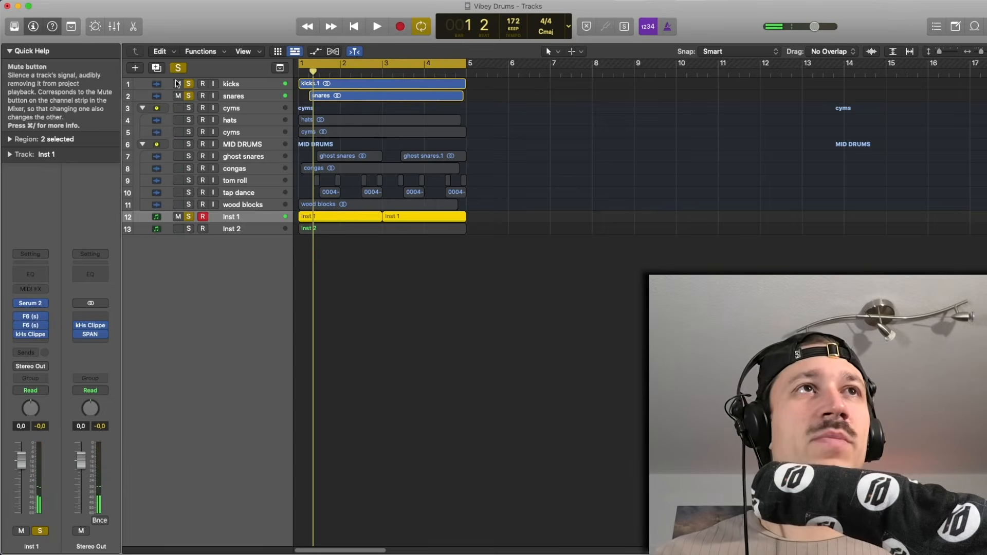
Examine the sidechain settings of both F6 plug-ins on Inst 1, close their windows and play the soloed tracks
click(38, 318)
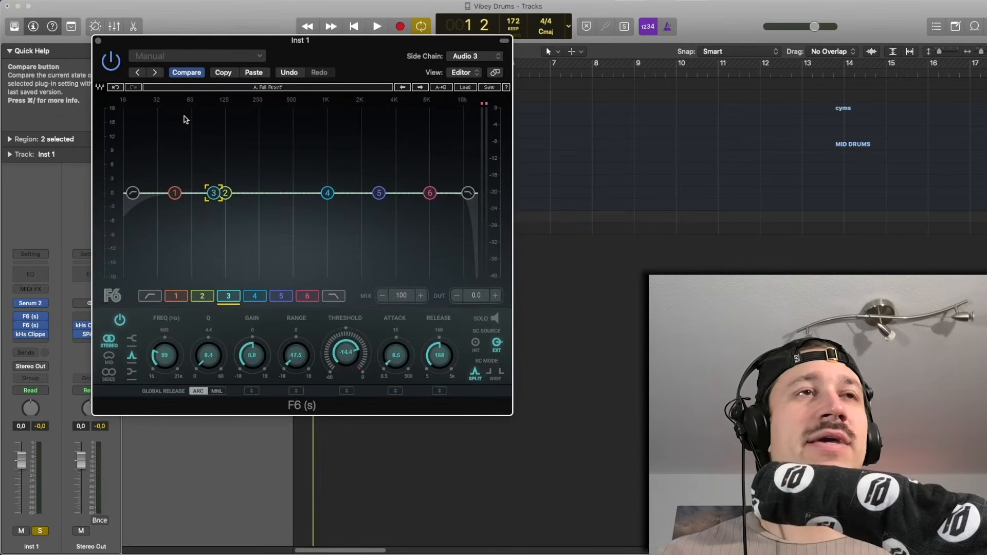
key(space)
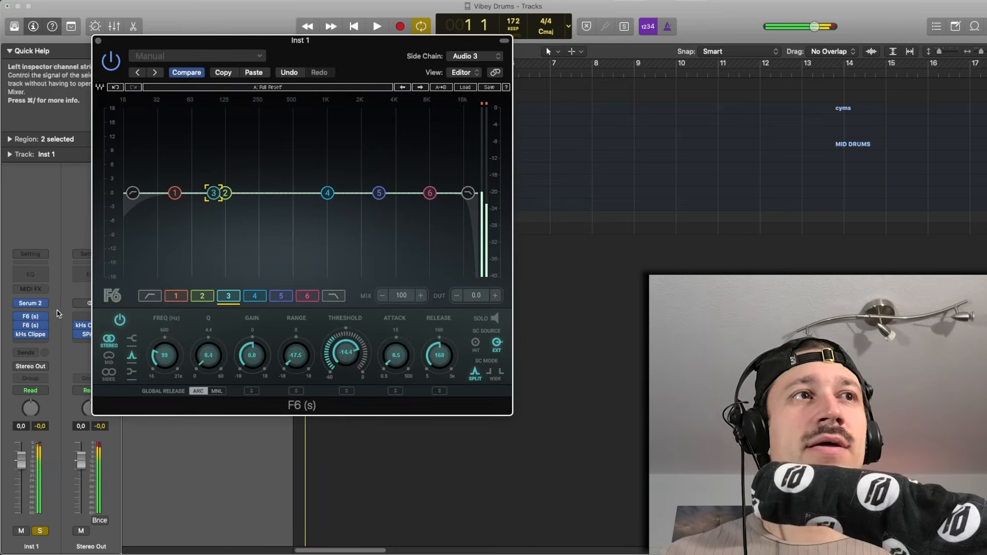
click(31, 325)
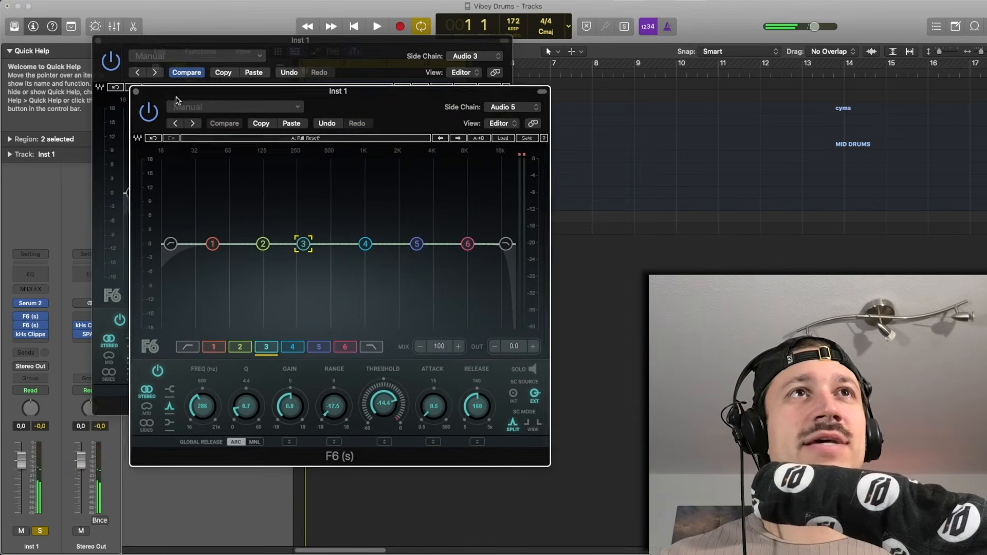
key(space)
key(space)
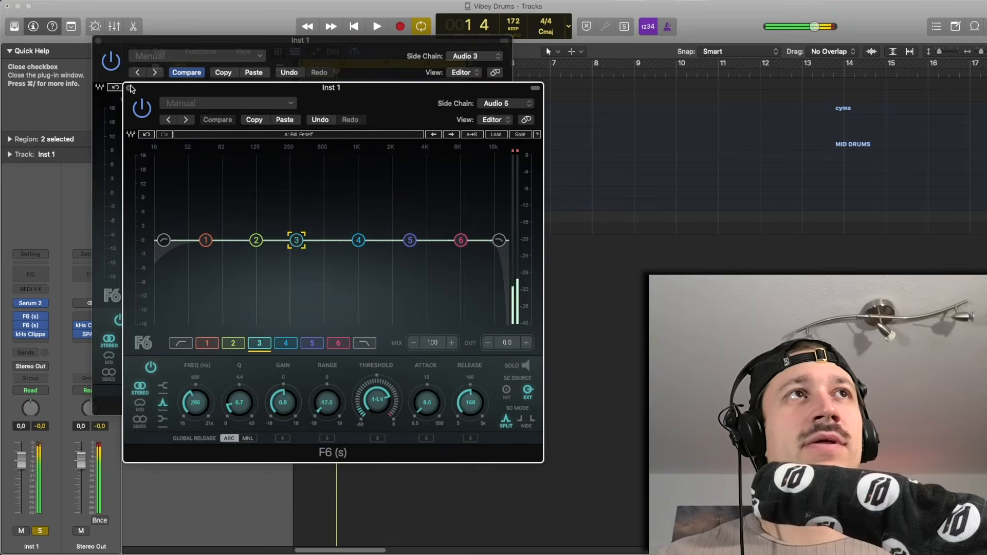
click(129, 88)
click(98, 41)
click(508, 107)
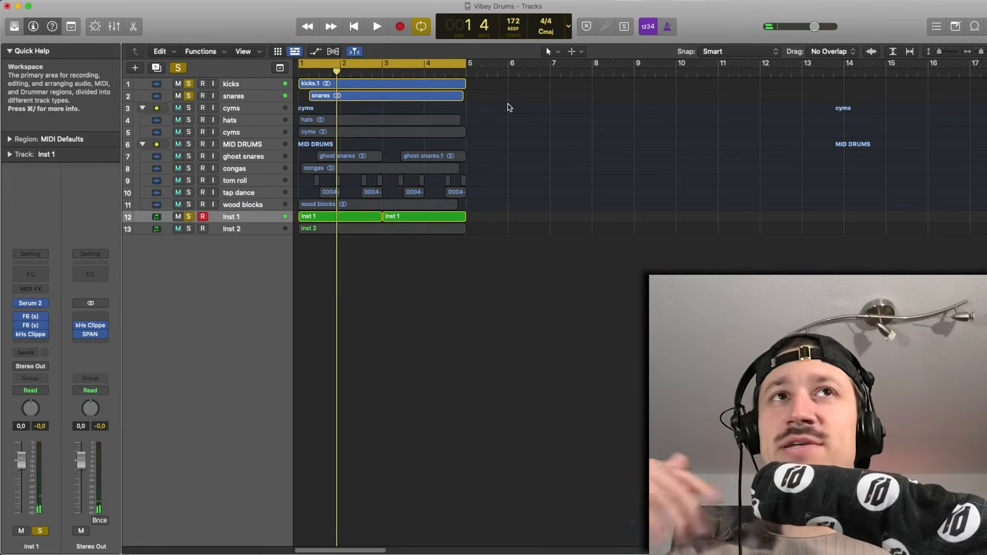
key(space)
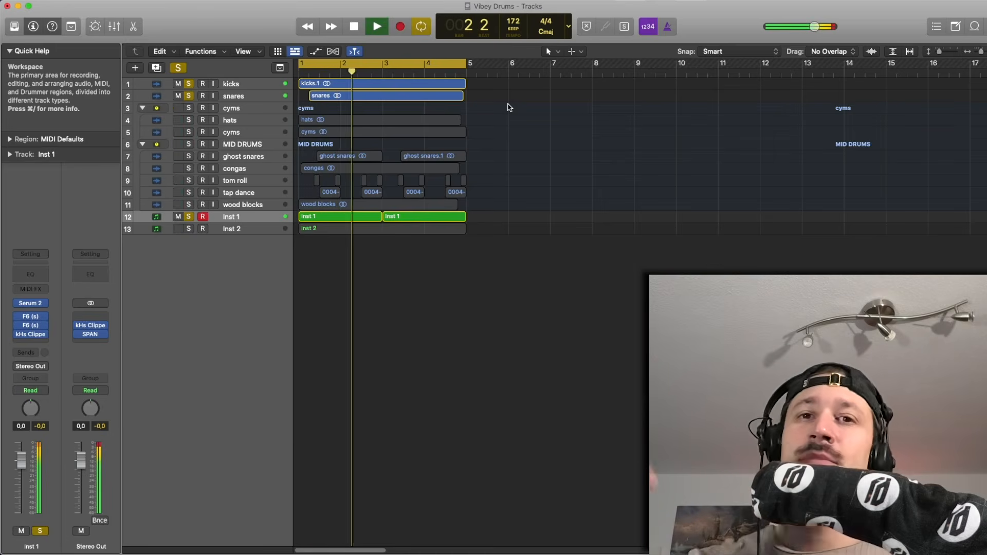
key(space)
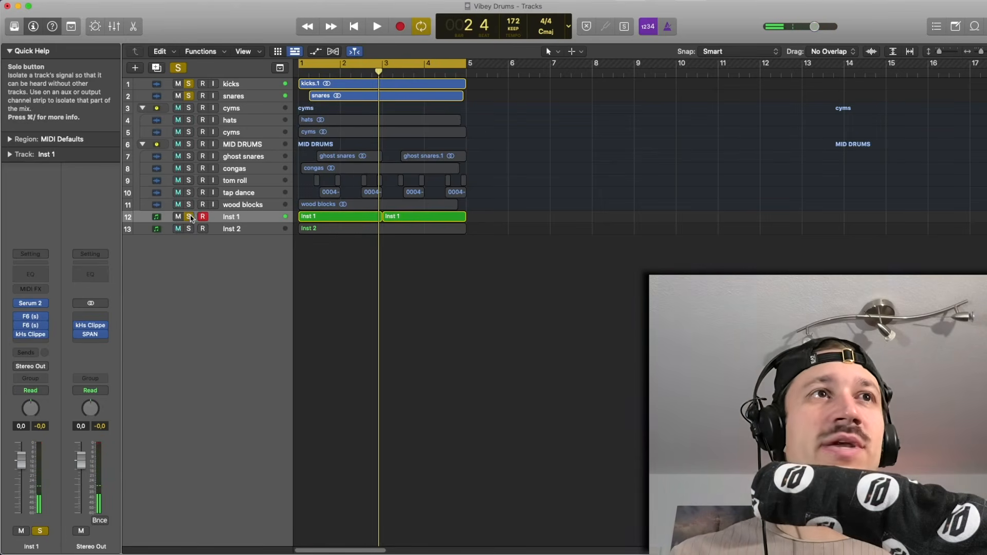
Turn off the solos on the kicks, snares and Inst 1 tracks and play the full arrangement
drag(189, 217, 189, 83)
click(265, 218)
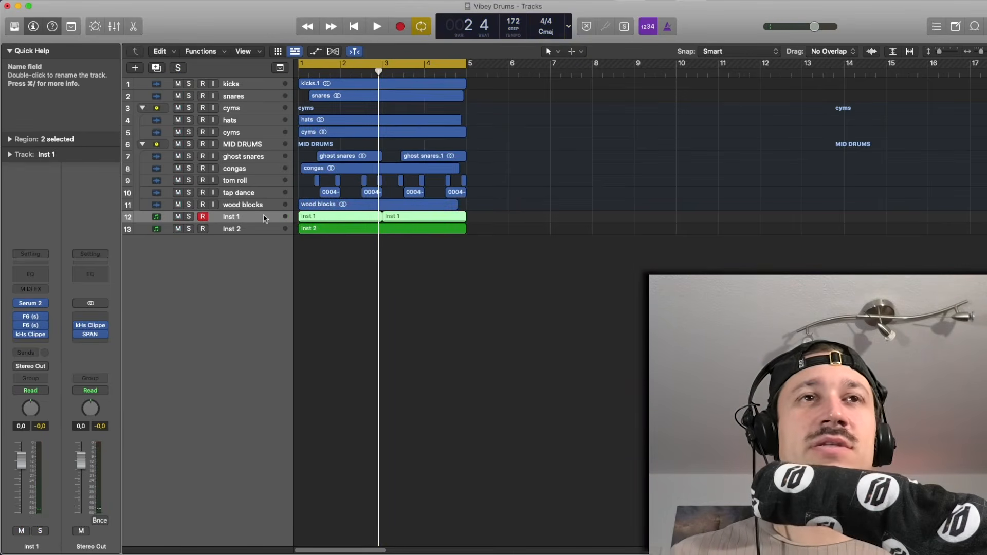
key(space)
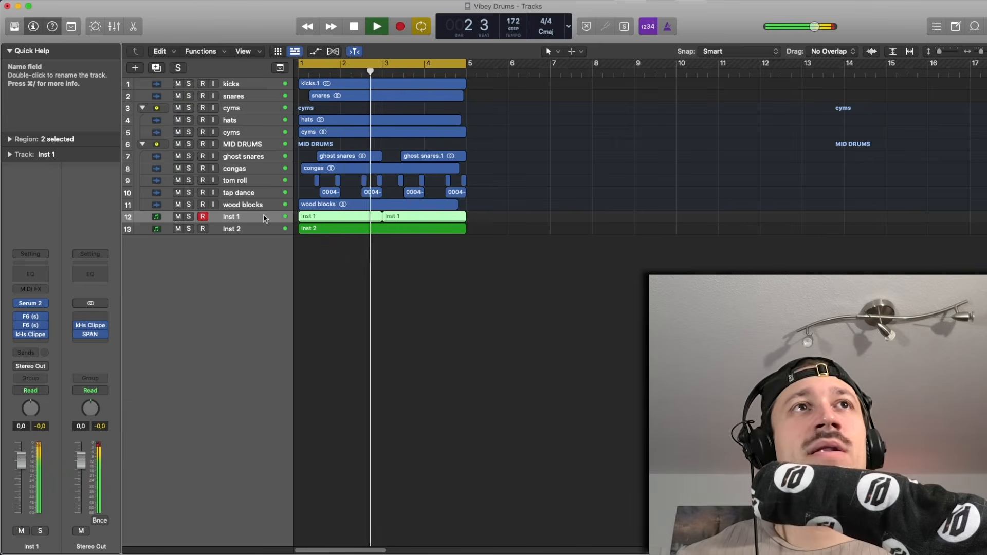
key(space)
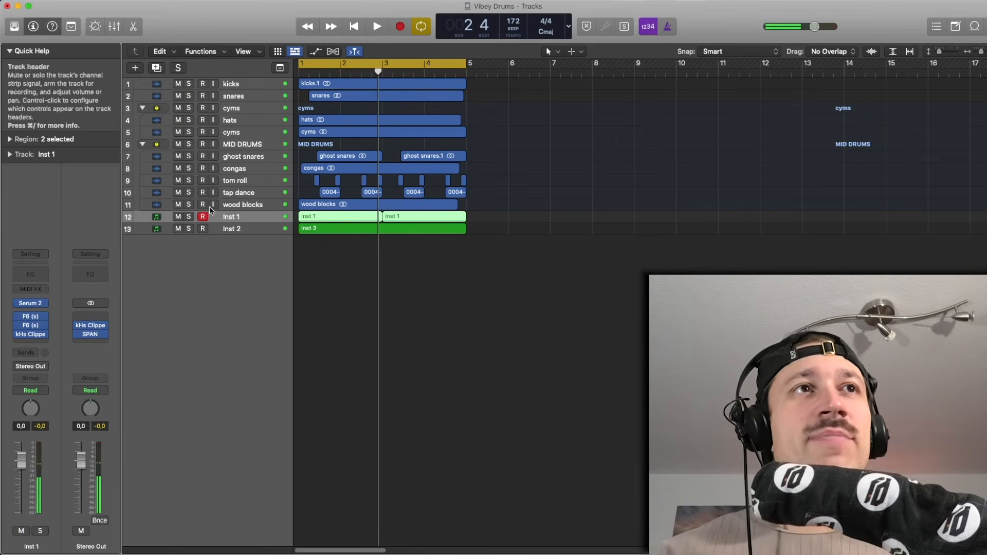
Solo the Inst 1 track and listen to the bass alone three times
click(189, 217)
key(space)
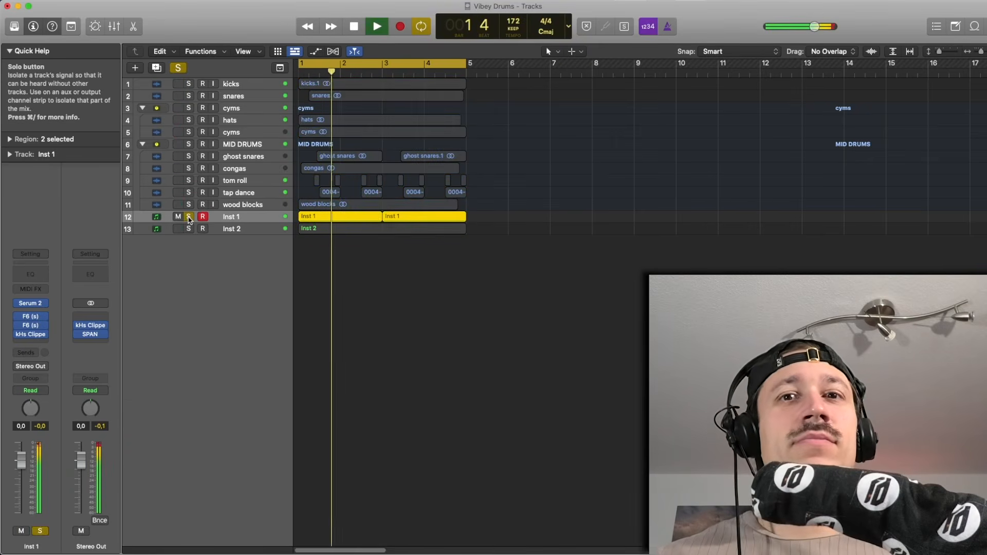
key(space)
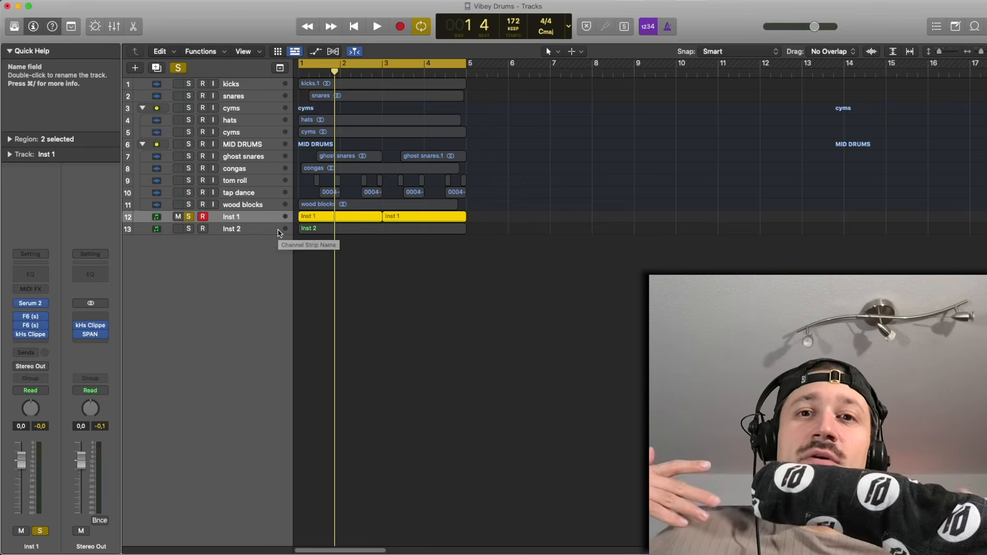
key(space)
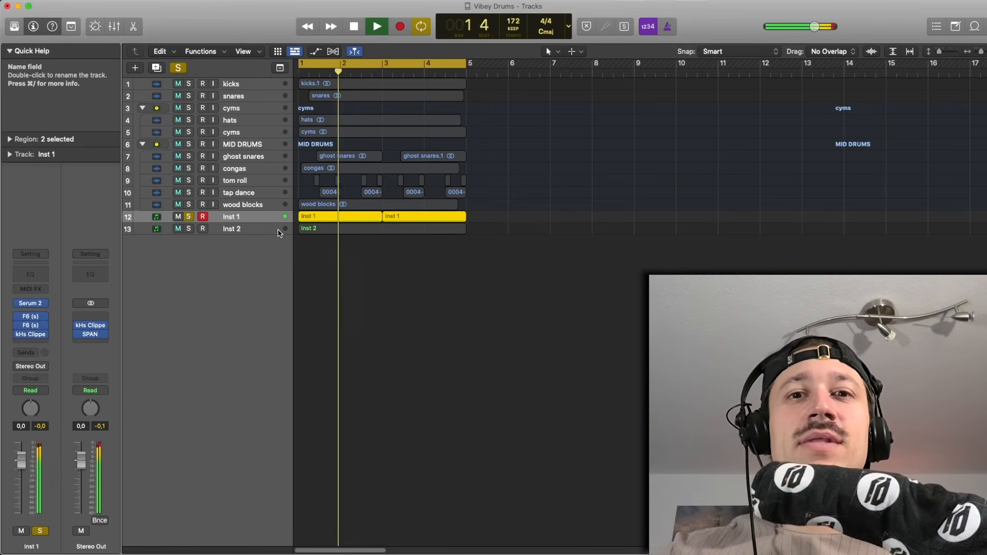
key(space)
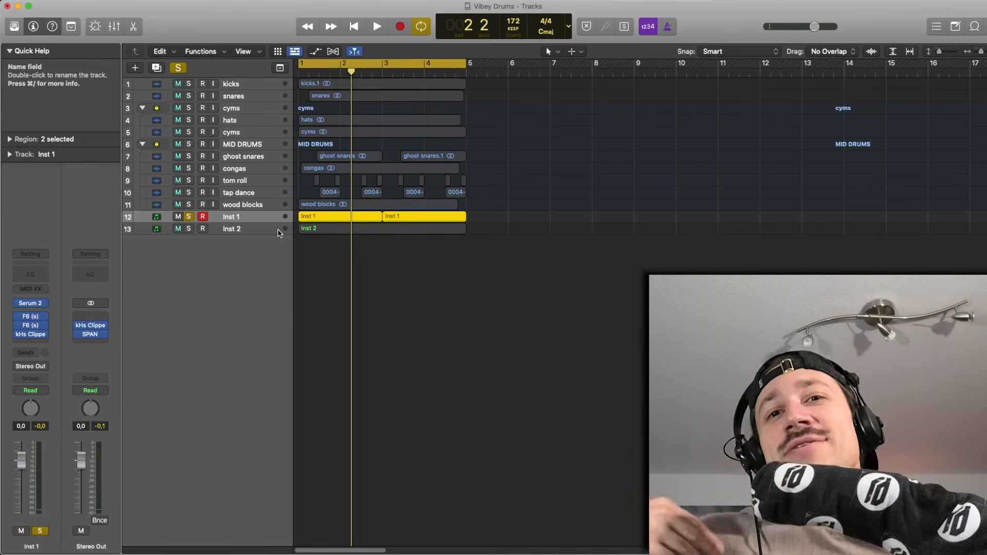
key(space)
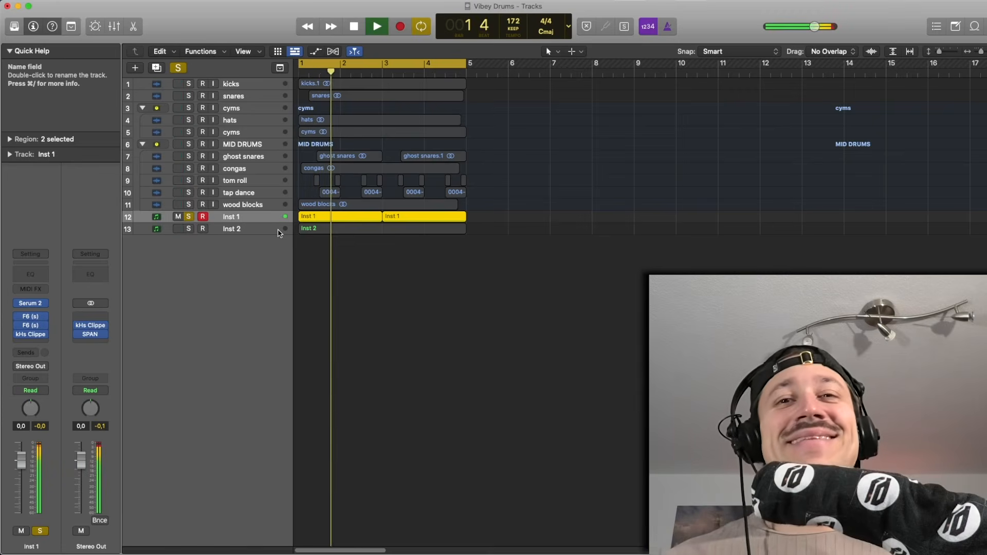
key(space)
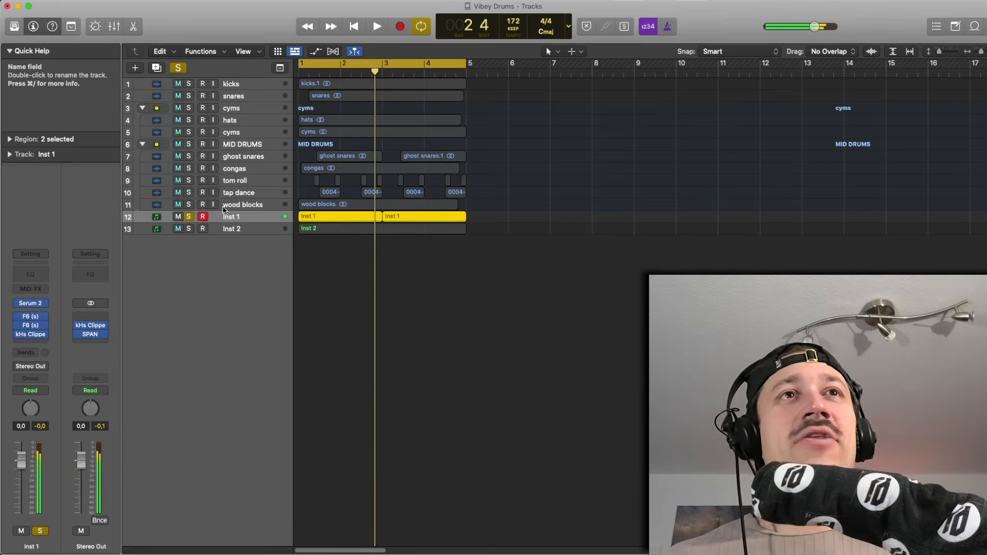
Turn off the Inst 1 solo, clear the region selection and play the whole mix
click(188, 216)
drag(491, 228, 296, 72)
click(496, 133)
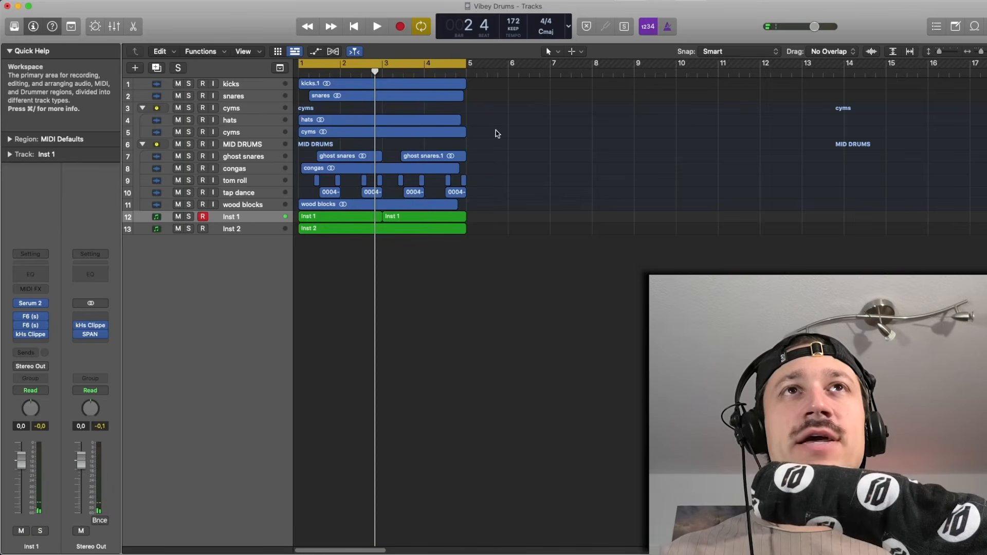
key(space)
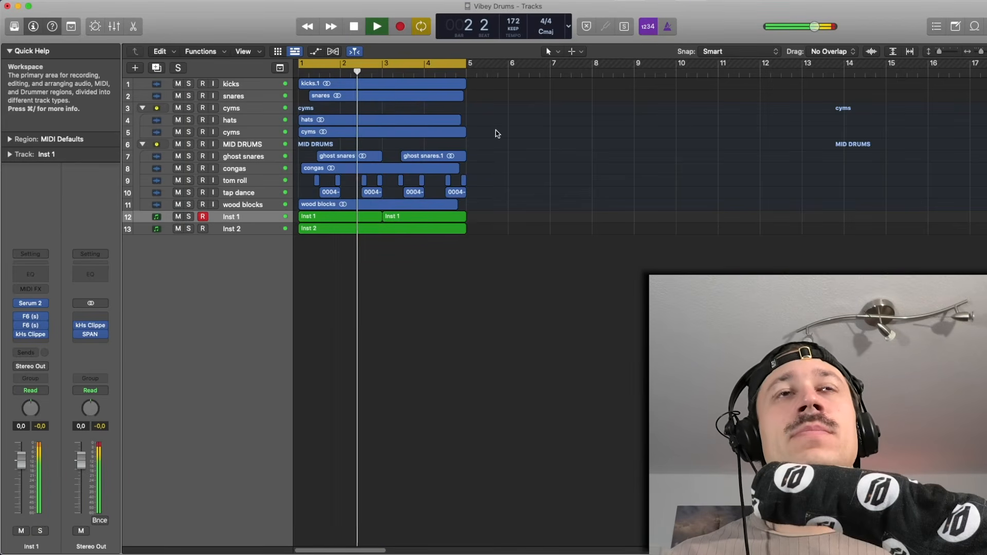
key(space)
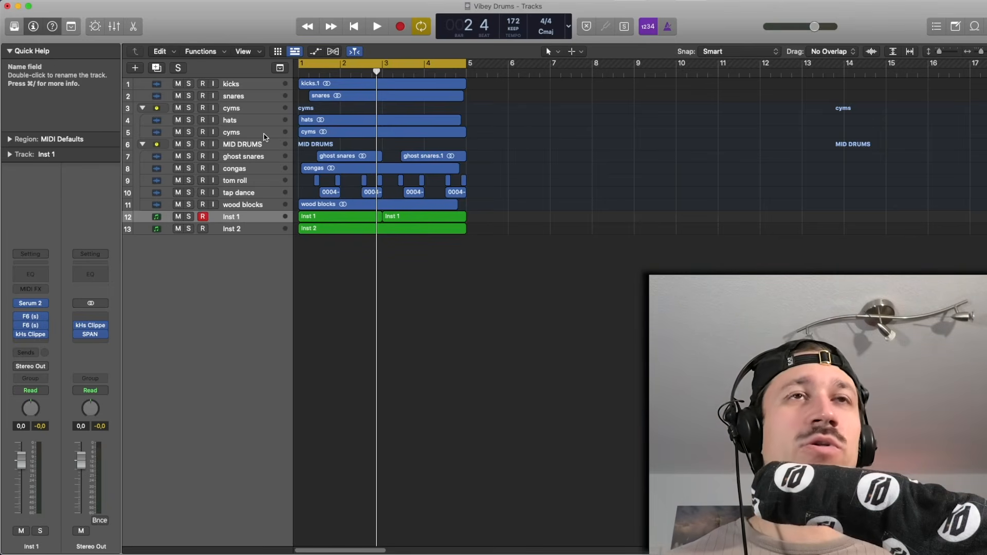
Solo the MID DRUMS group, select it and listen to it alone
click(189, 144)
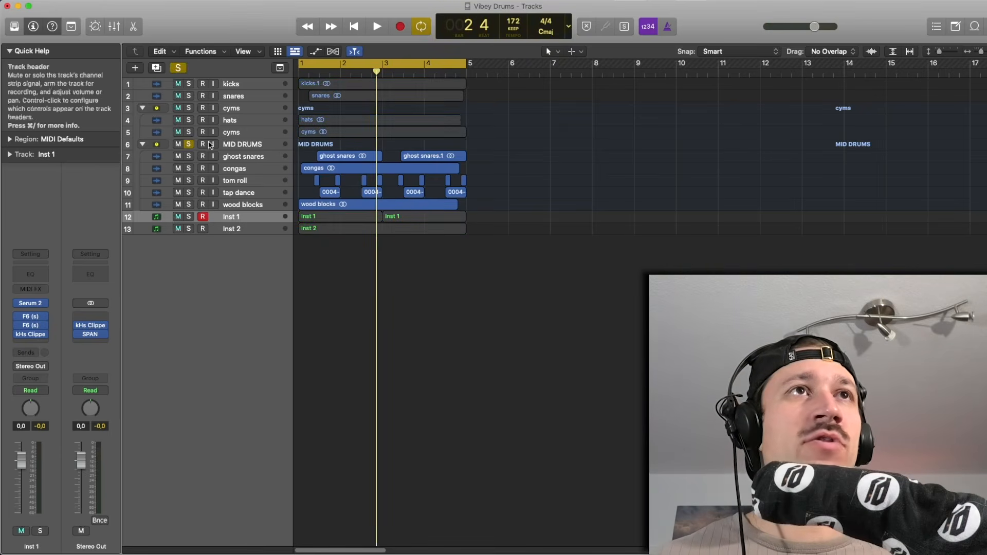
key(space)
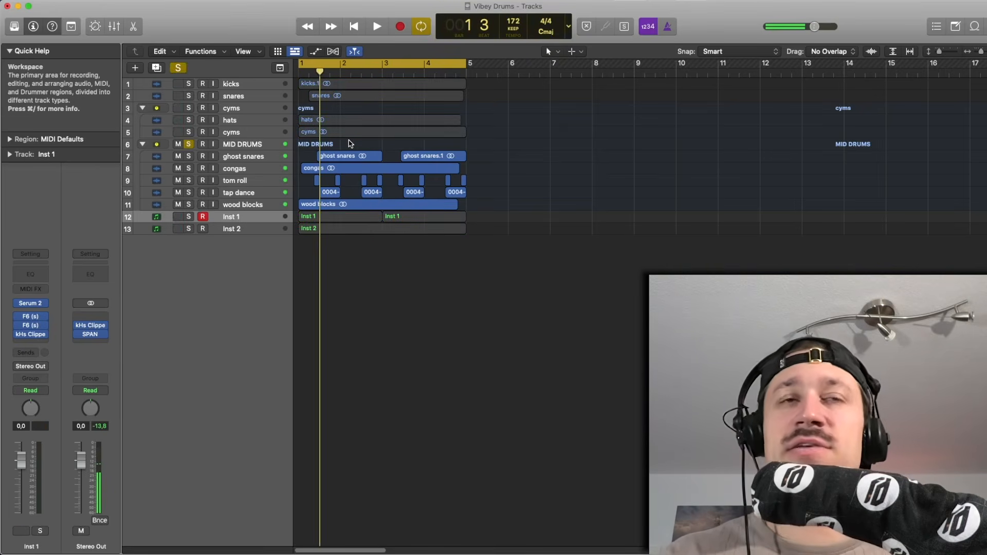
key(space)
click(250, 146)
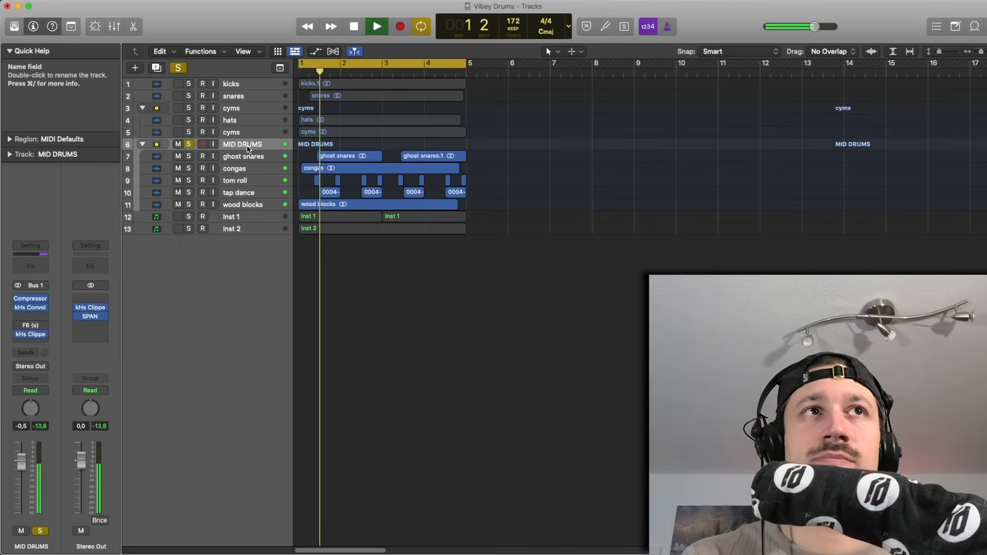
key(space)
Solo Inst 1 alongside MID DRUMS to hear both together, and play Inst 1 without the MID DRUMS solo for comparison
click(189, 217)
click(251, 216)
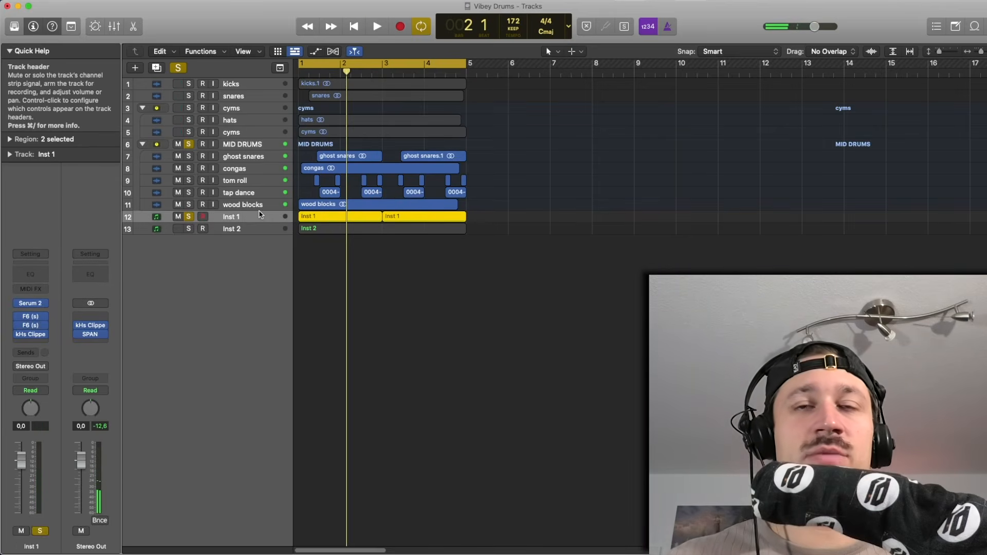
key(space)
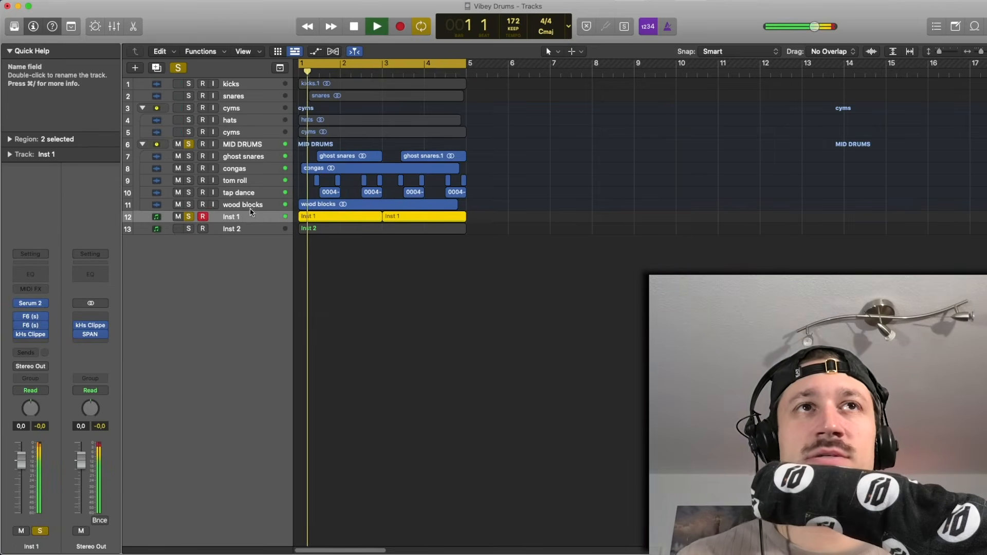
key(space)
click(192, 146)
key(space)
key(space)
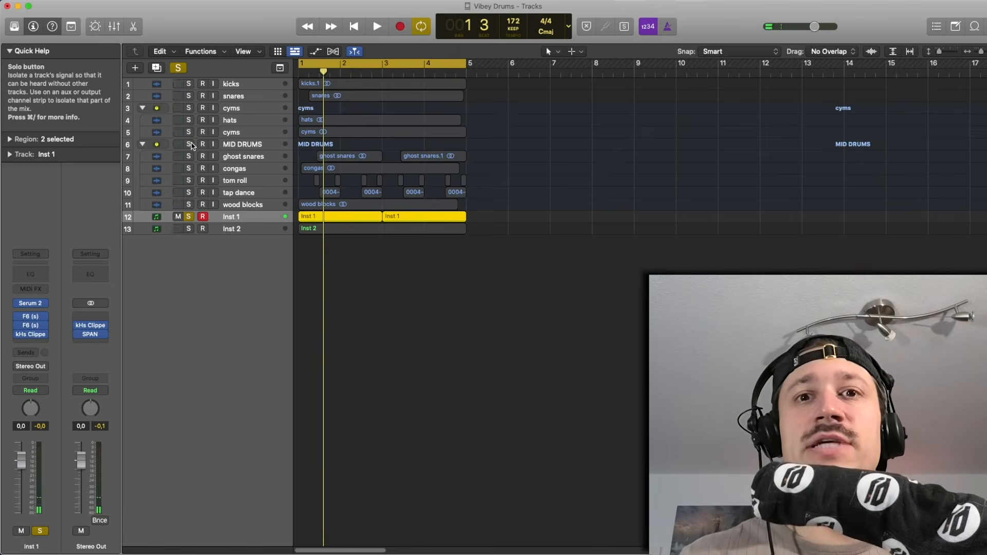
Solo MID DRUMS together with Inst 1 again, select the MID DRUMS group and start playback
click(191, 146)
click(238, 146)
key(space)
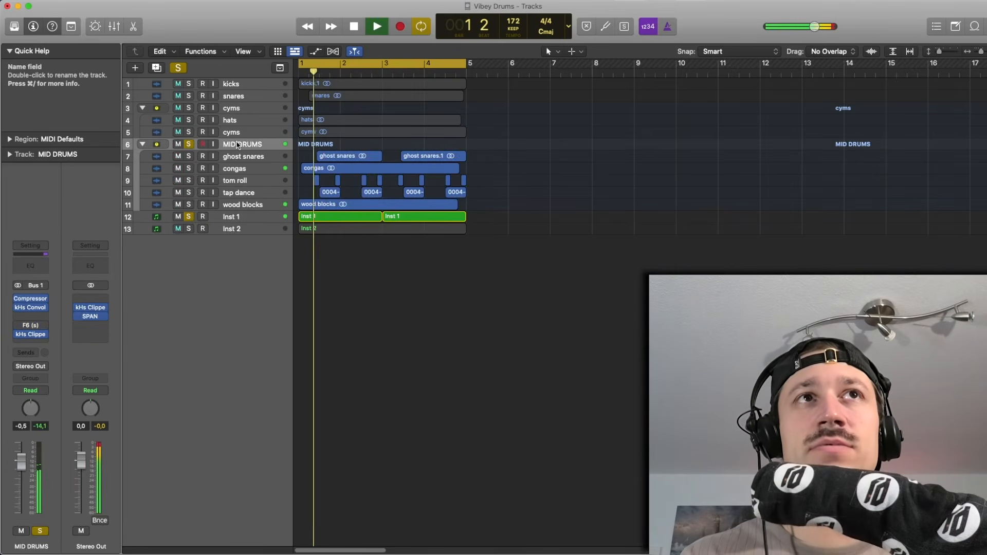
Enable the F6 on the MID DRUMS channel strip, open its window and watch band 3 react to Inst 1 during playback
click(20, 327)
drag(379, 138, 170, 63)
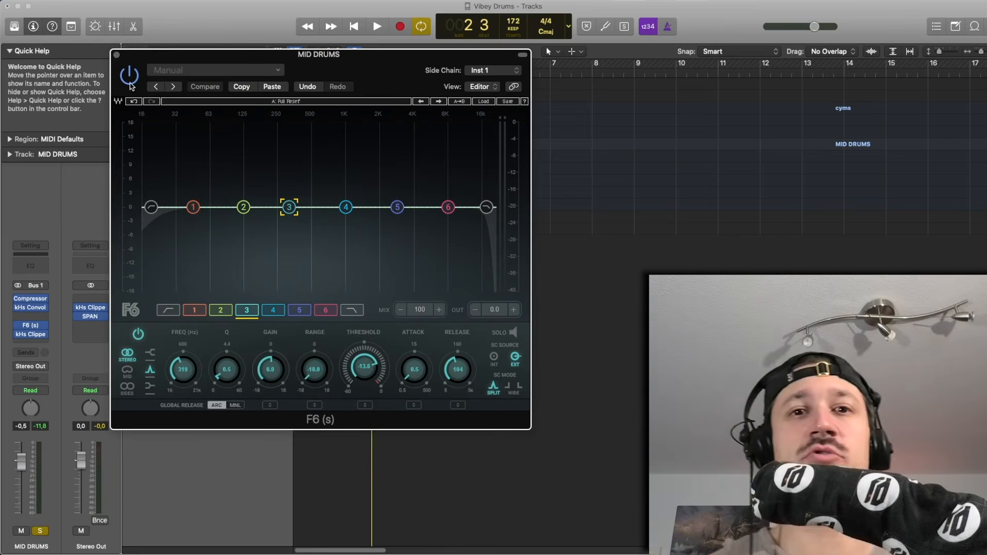
key(space)
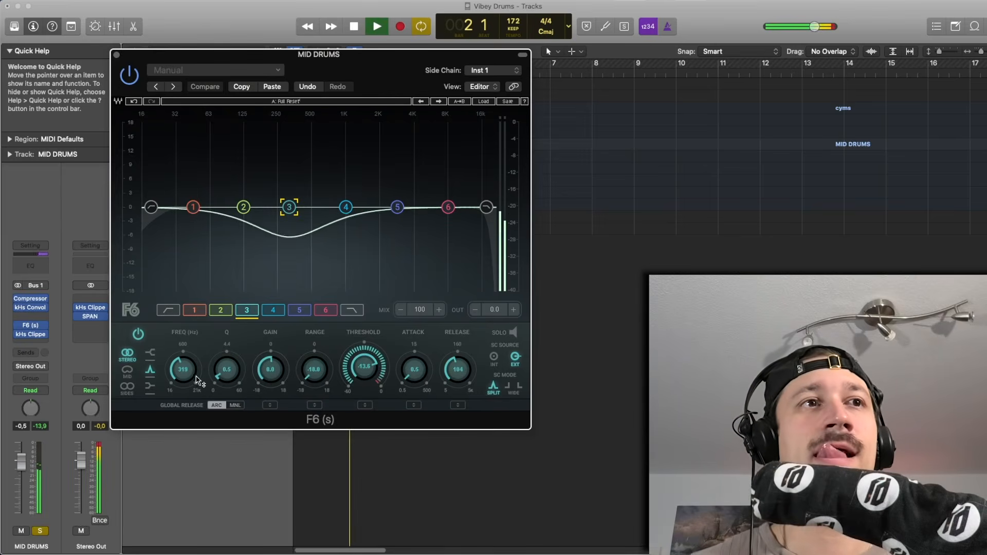
key(space)
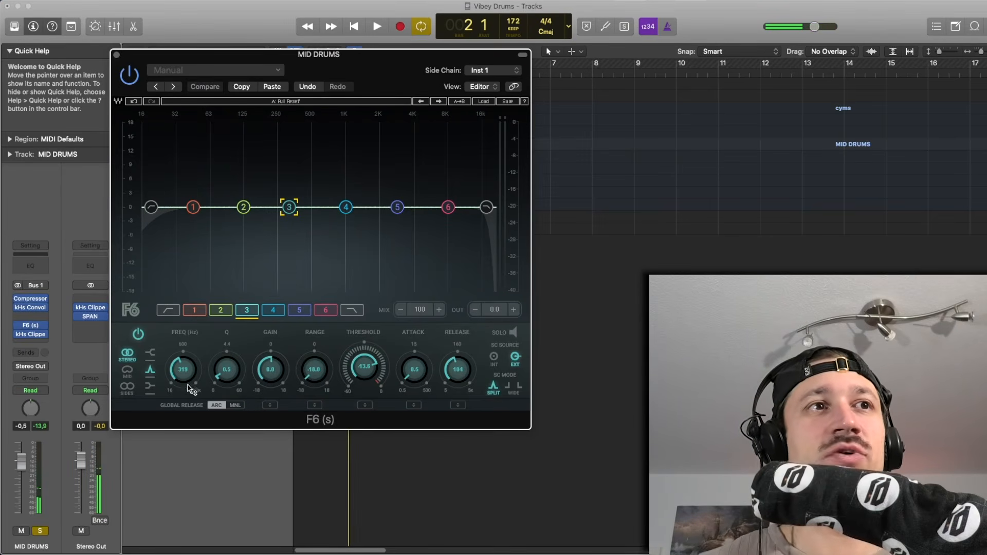
Set the band 3 frequency to 316 Hz in the MID DRUMS F6, listen to the ducking and close the plug-in window
key(space)
drag(186, 377, 187, 376)
key(space)
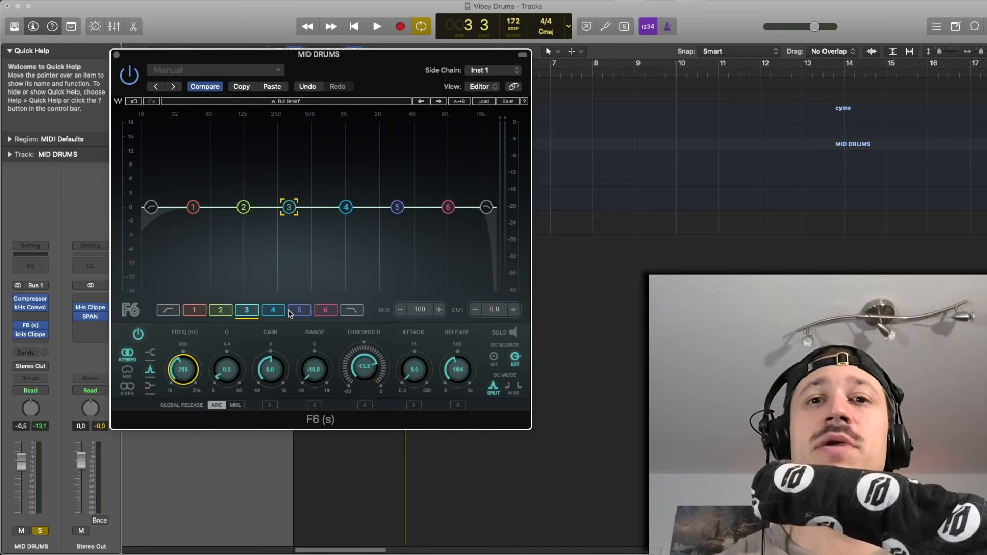
key(space)
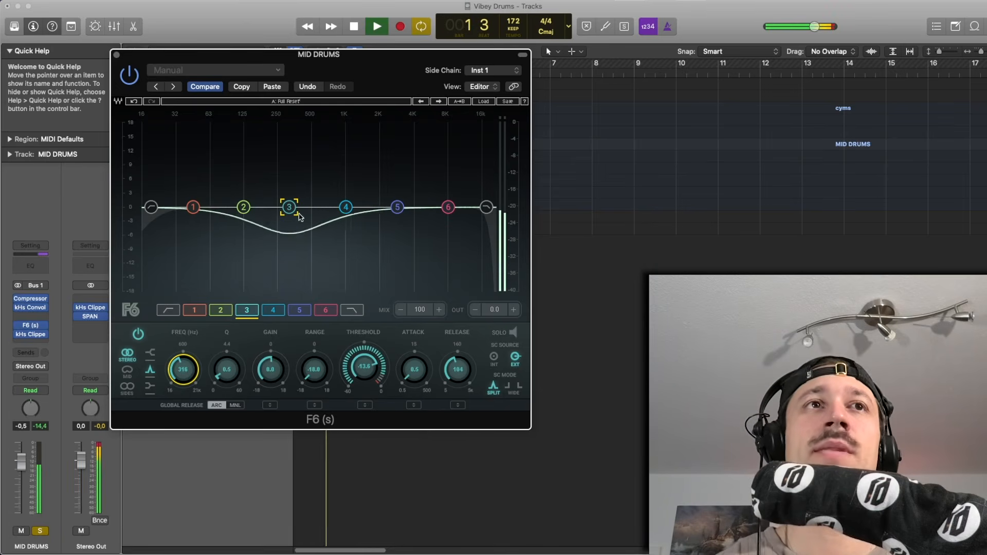
key(space)
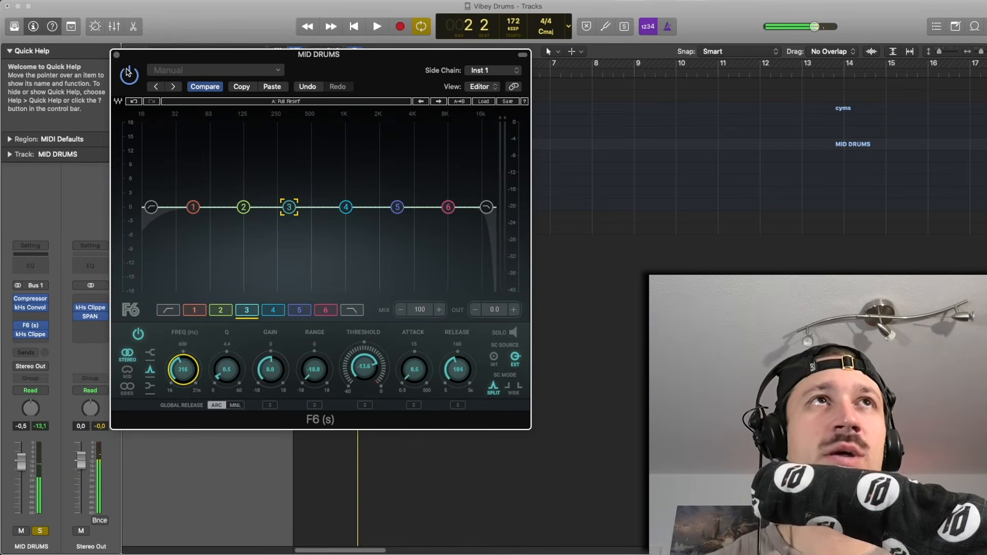
click(116, 55)
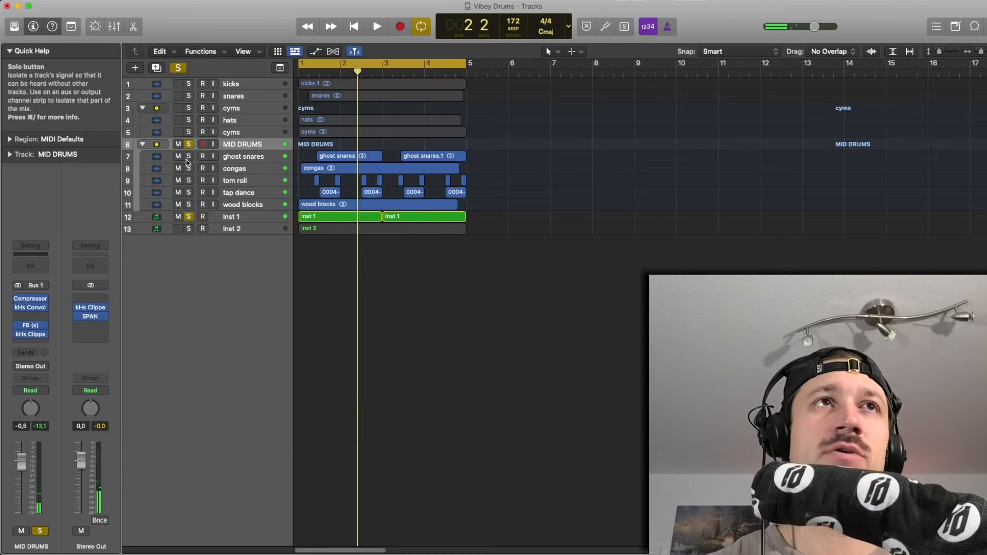
Play the soloed pair briefly, turn off the solos on Inst 1 and MID DRUMS, and play the full arrangement
key(space)
key(space)
click(188, 216)
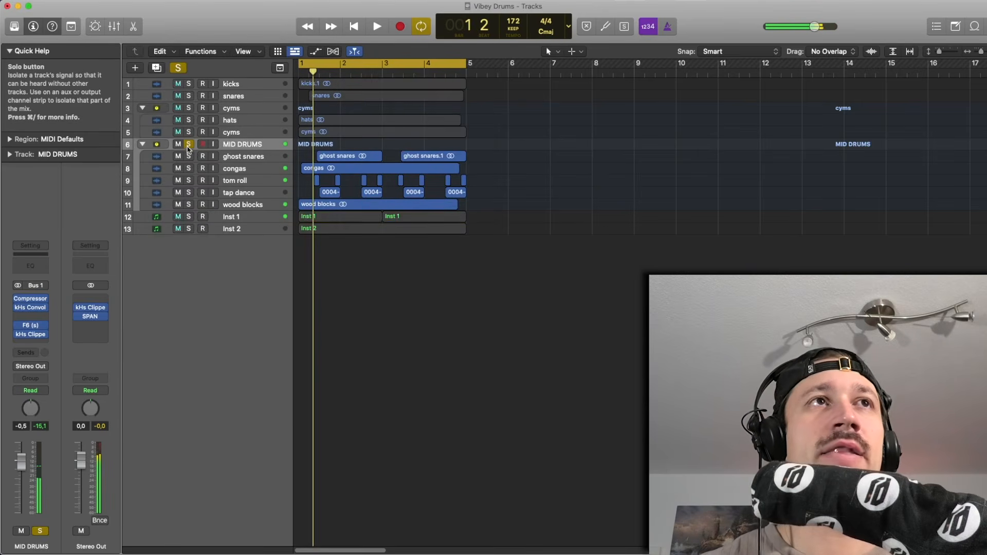
click(188, 145)
key(space)
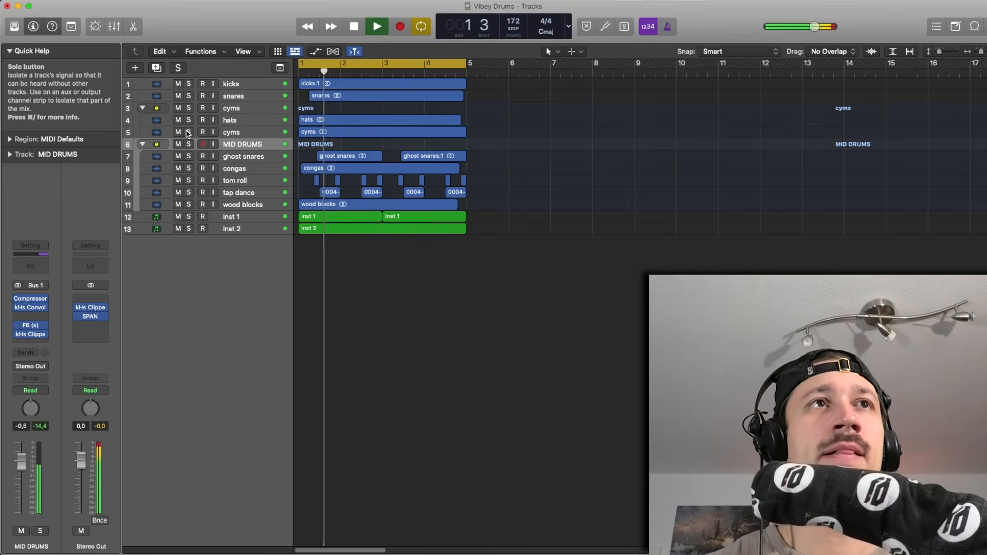
Stop the full playback, solo Inst 2 and listen to it on its own
key(space)
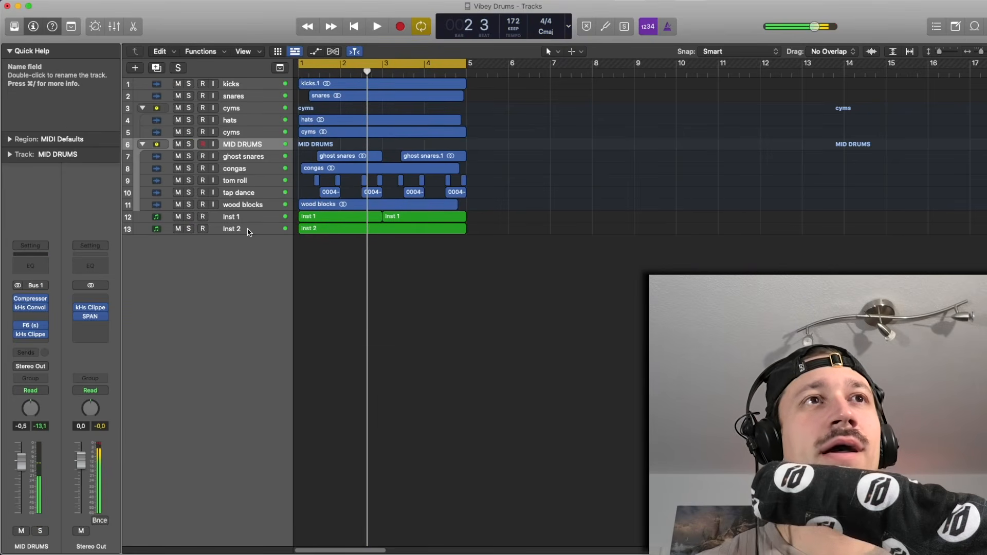
click(195, 231)
click(189, 229)
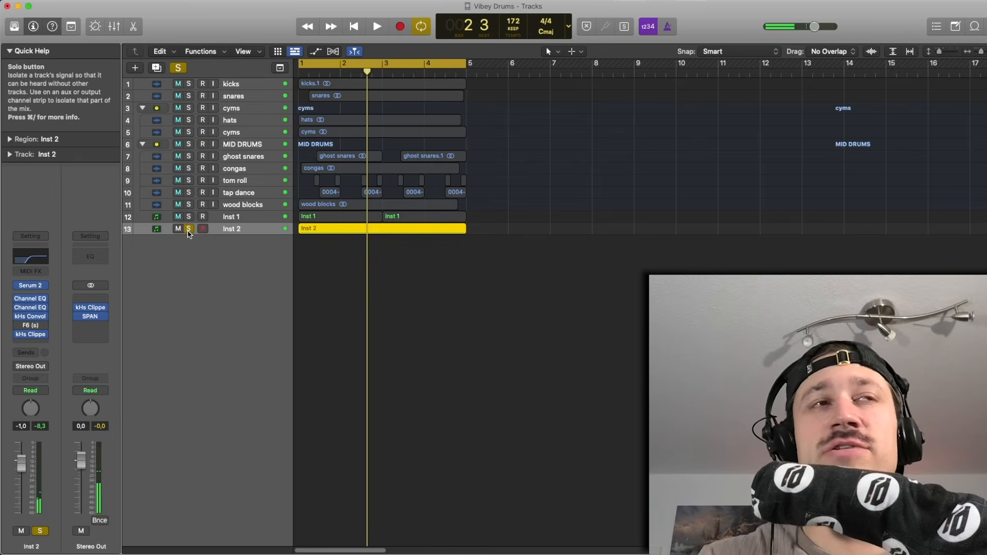
key(space)
click(353, 244)
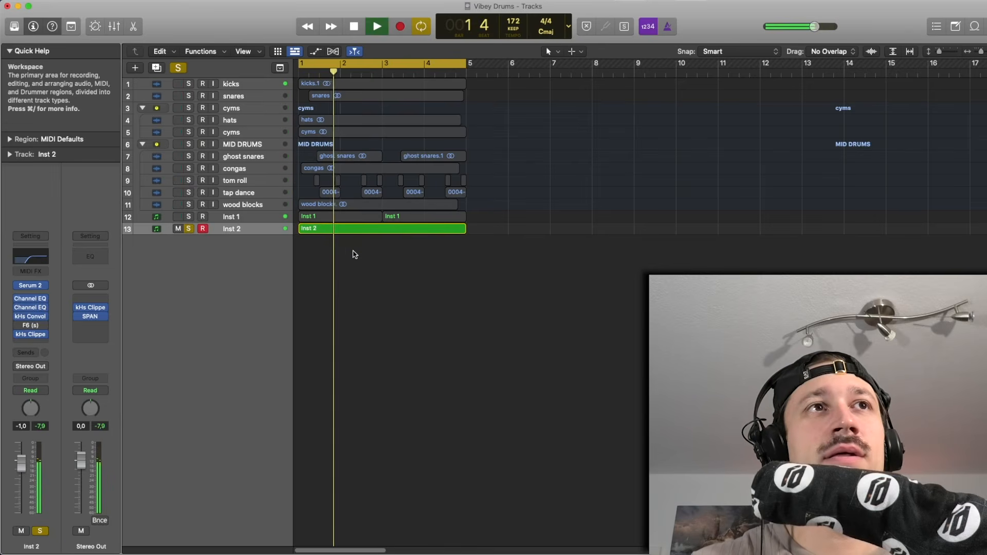
key(space)
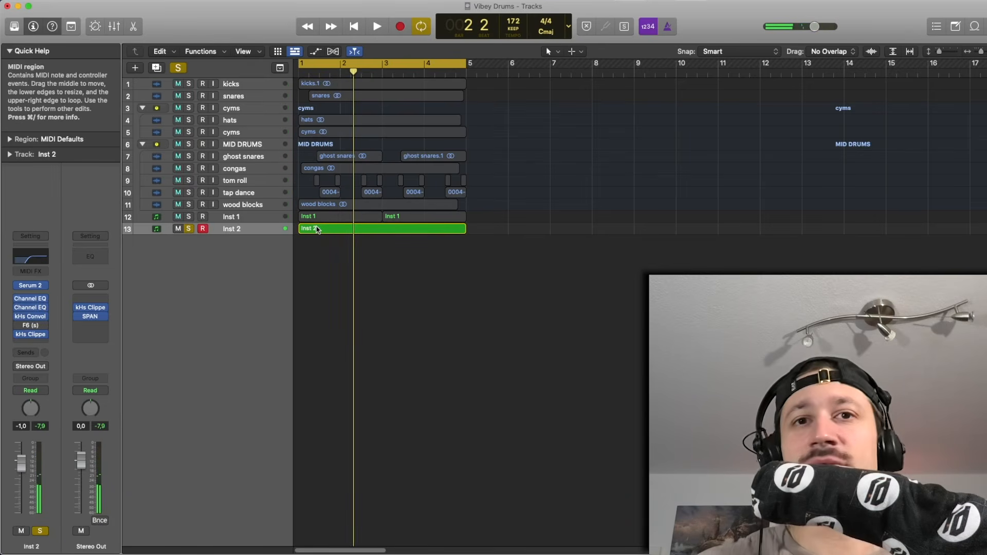
Play Inst 1 and Inst 2 soloed together, muting and unmuting Inst 2 to compare the masking
key(space)
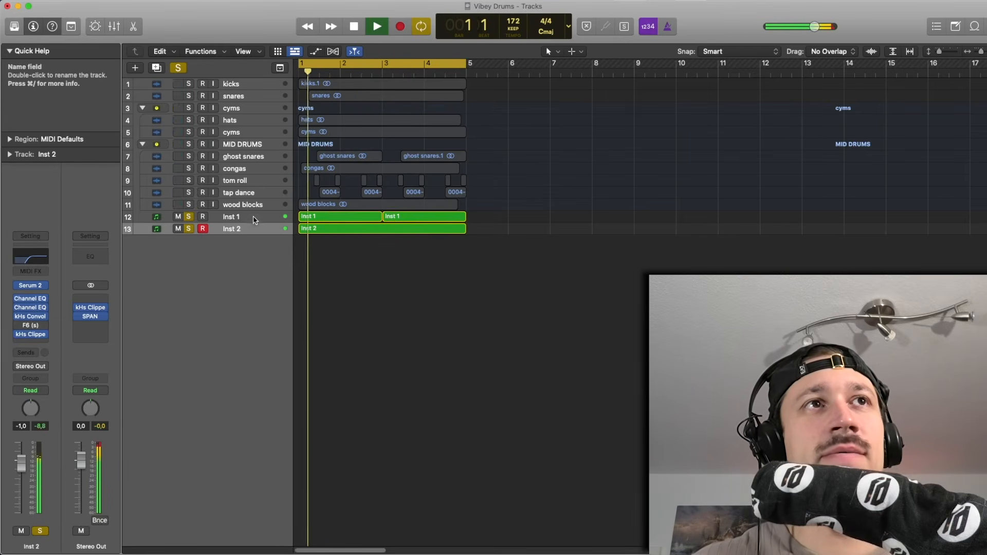
click(189, 217)
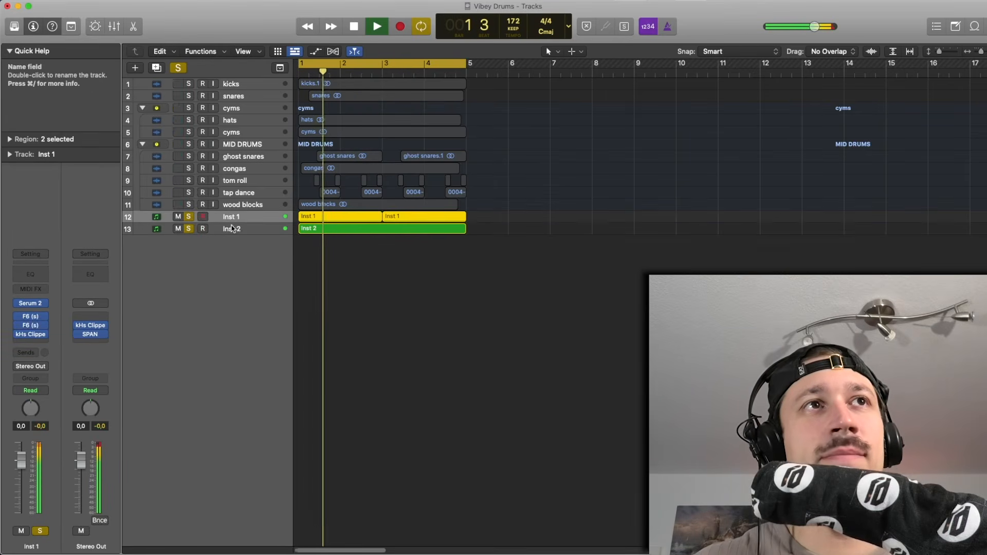
click(179, 229)
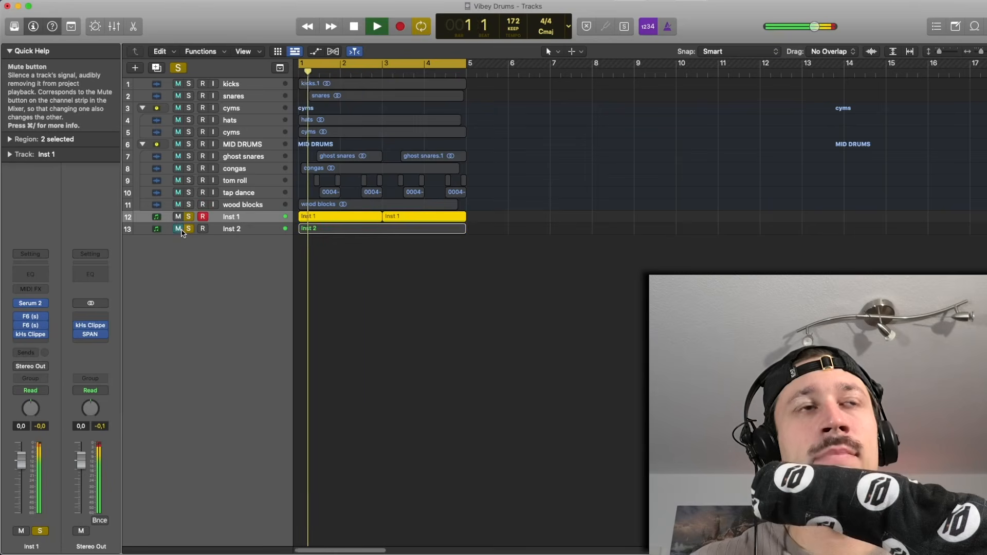
key(space)
click(181, 230)
Enable the F6 on Inst 2, set its band 3 frequency to 355 Hz during playback and close the plug-in window
click(235, 228)
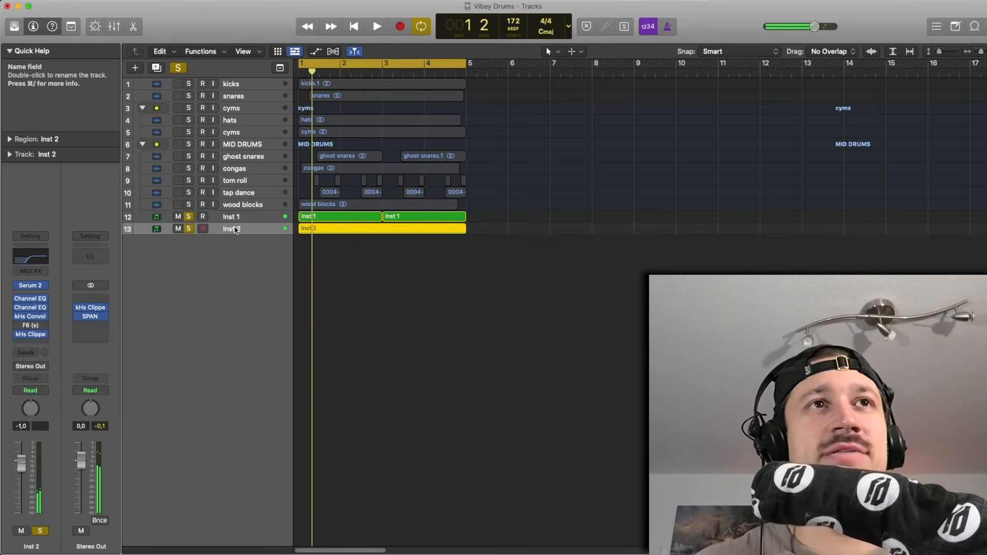
click(236, 218)
click(239, 229)
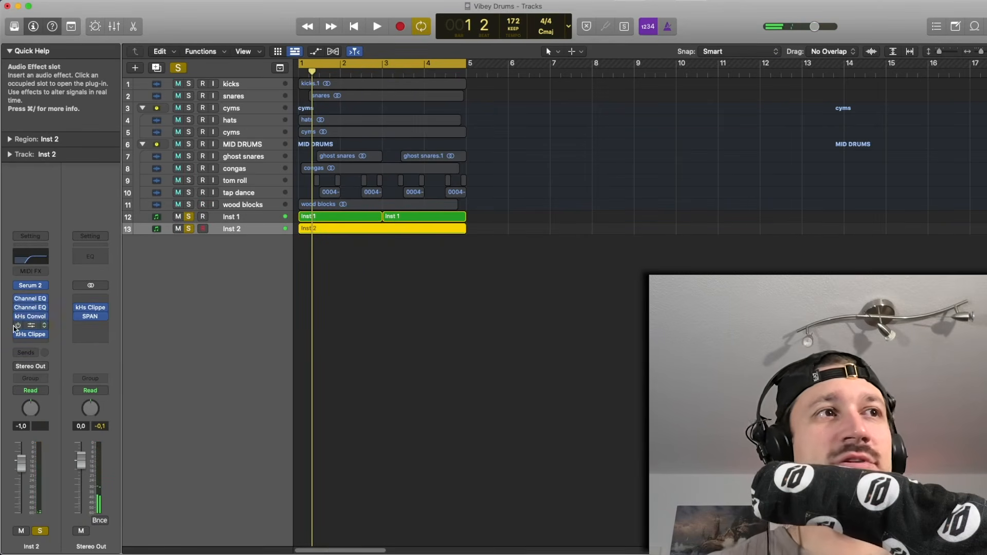
click(32, 326)
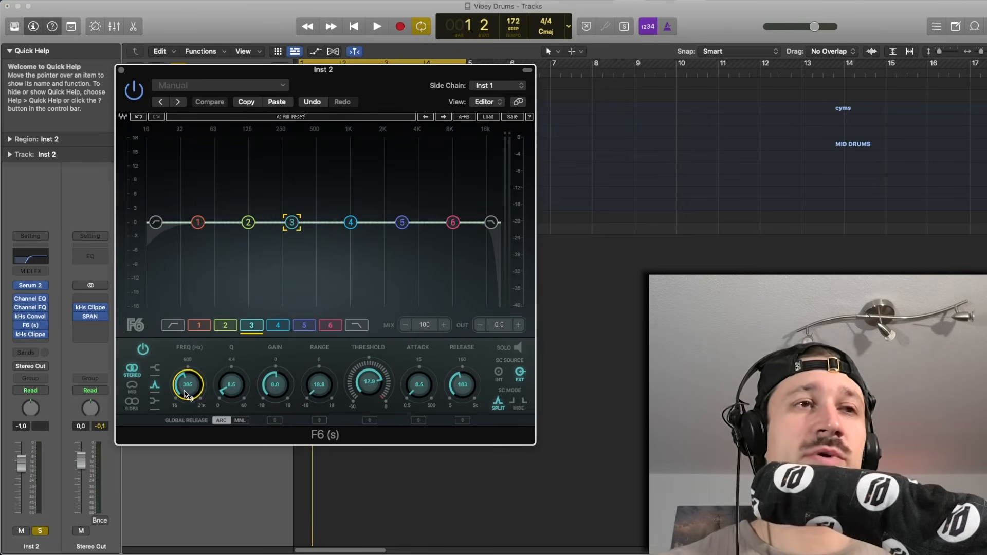
key(space)
mouse_move(184, 395)
mouse_down()
mouse_move(184, 383)
mouse_move(201, 391)
mouse_up()
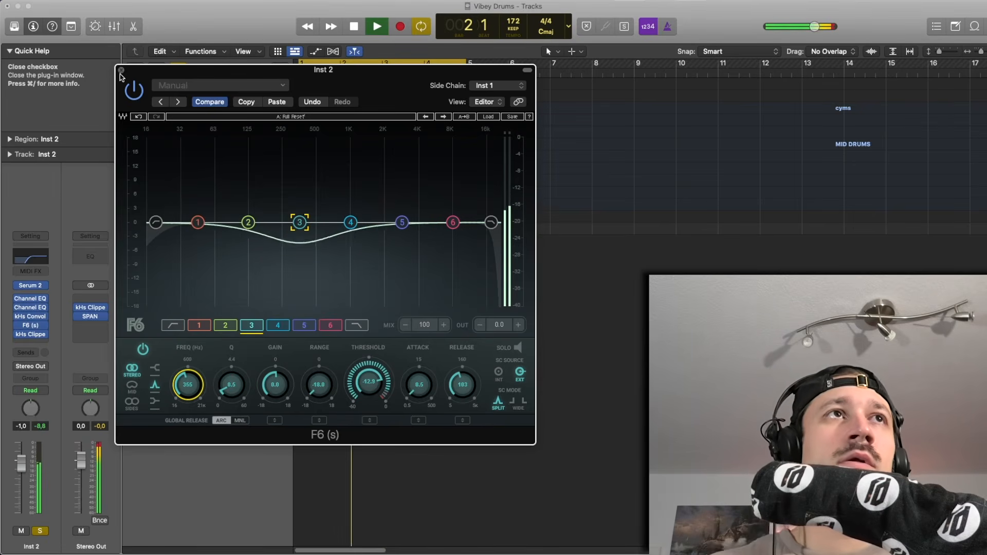
key(space)
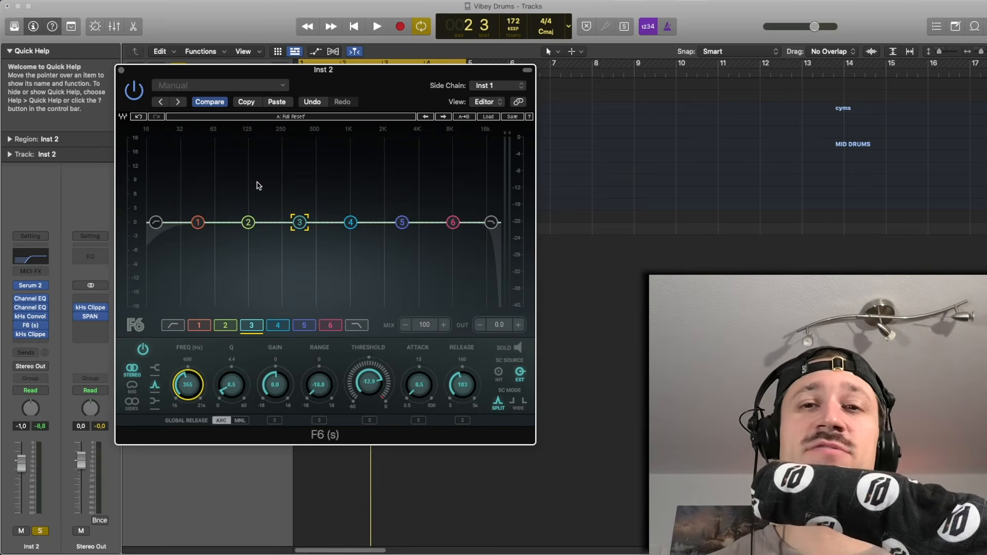
click(121, 70)
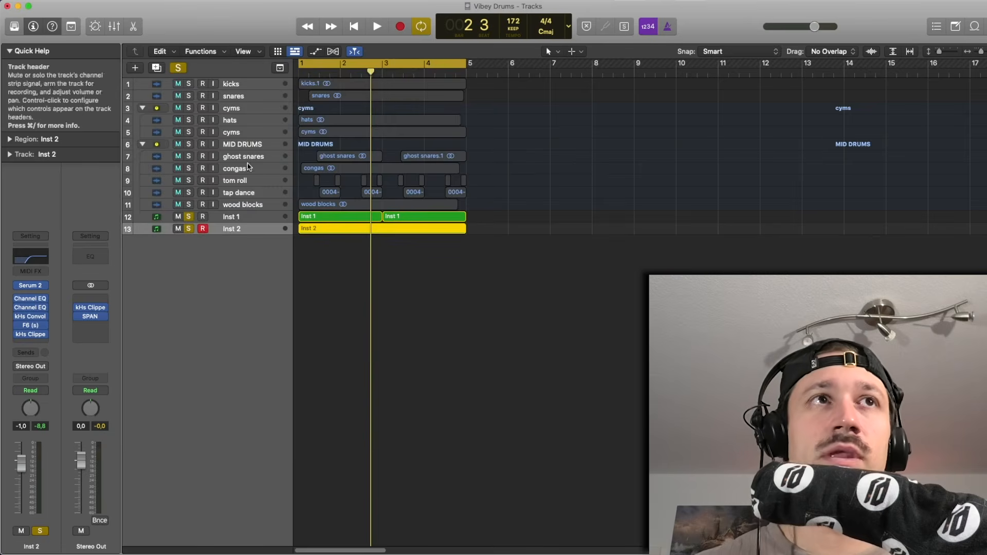
Play the soloed pair briefly, turn off the solos on Inst 1 and Inst 2, and listen to the full arrangement
key(space)
key(space)
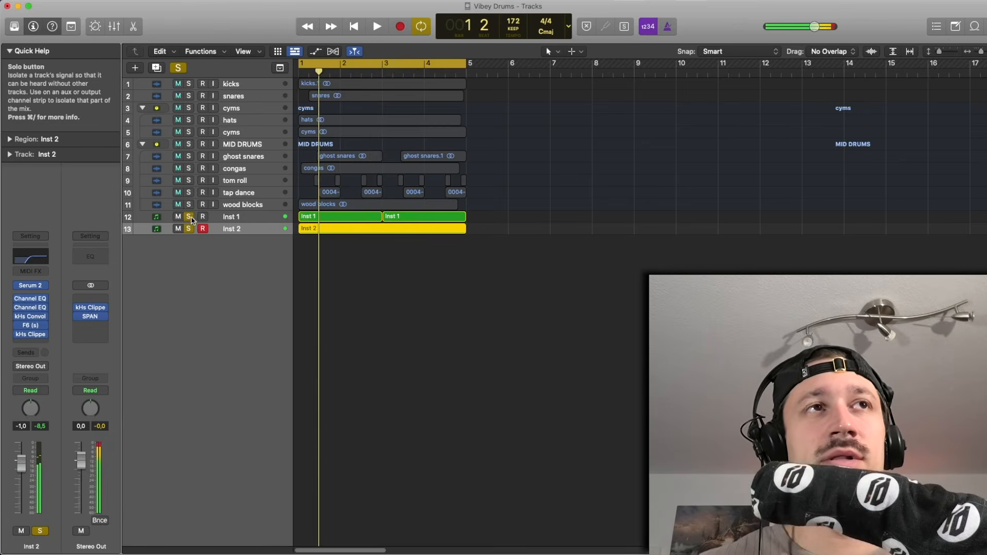
drag(189, 217, 189, 228)
click(325, 249)
key(space)
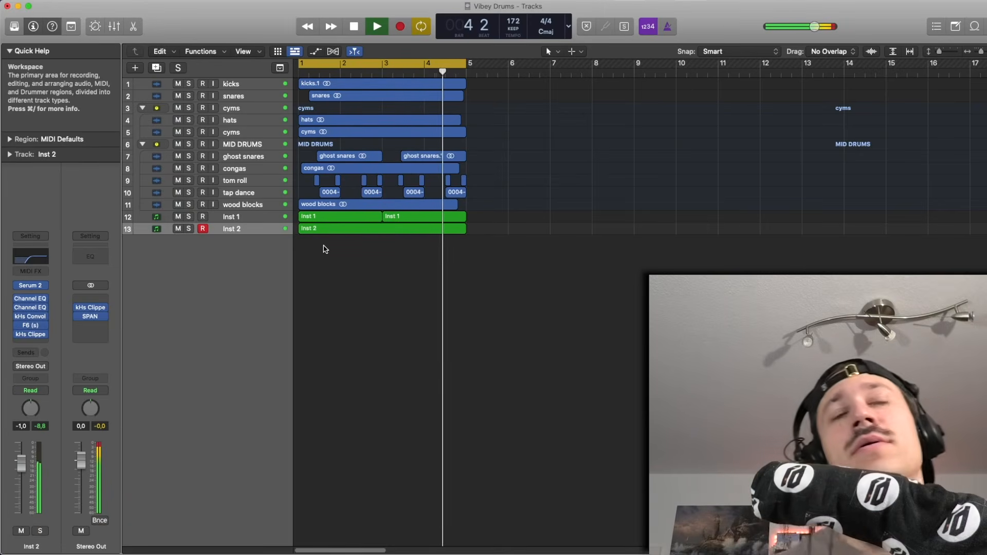
key(space)
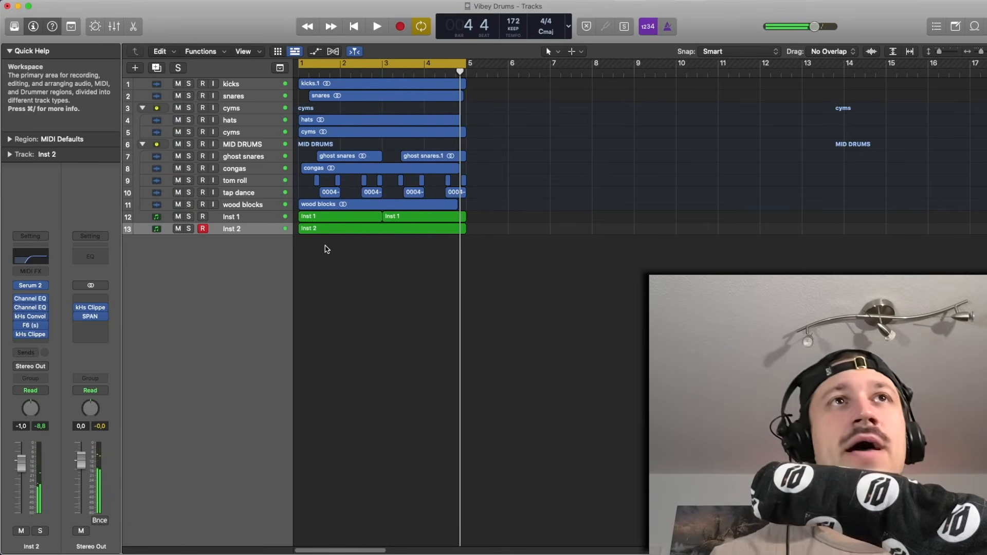
Solo the cyms group, select the hats track and listen to the cymbals alone
click(188, 108)
click(230, 111)
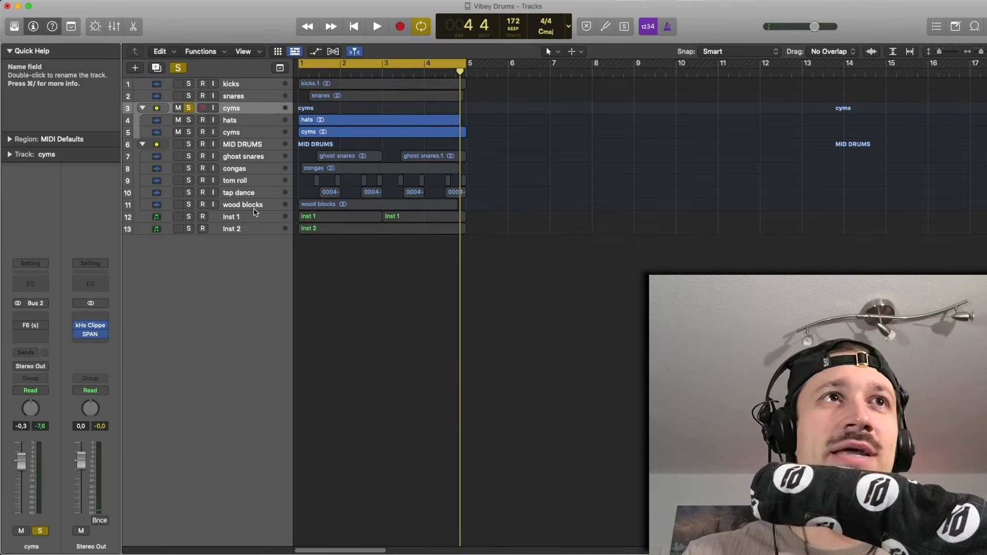
click(231, 122)
key(space)
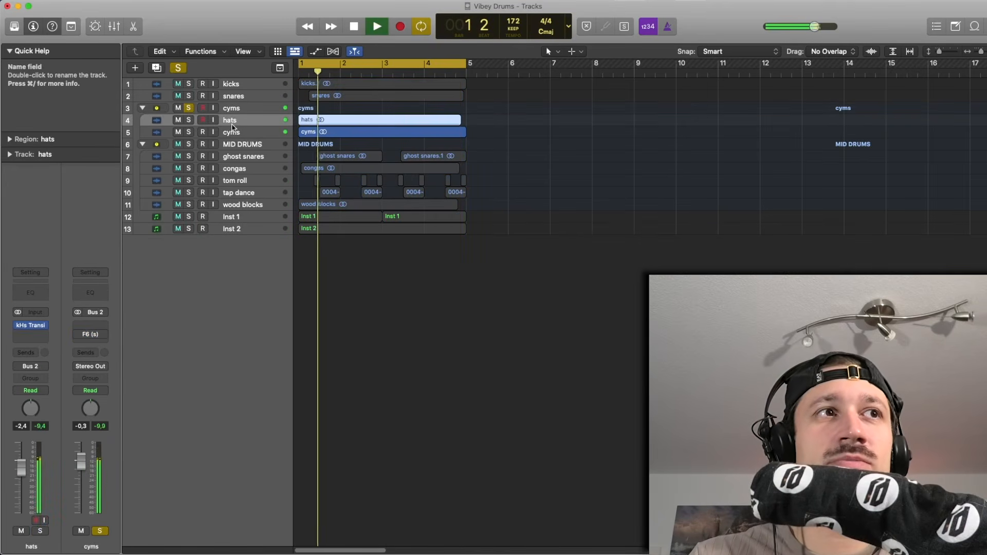
key(space)
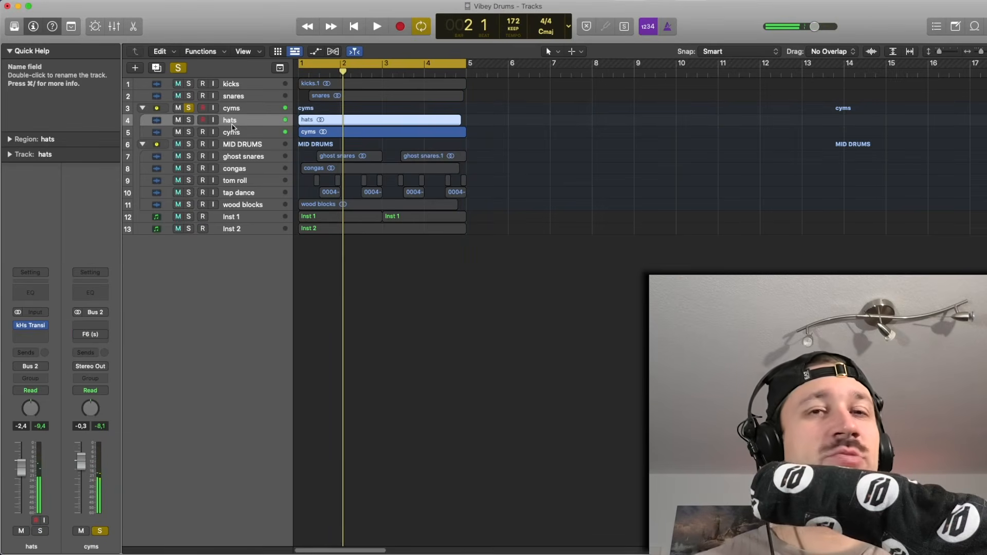
key(space)
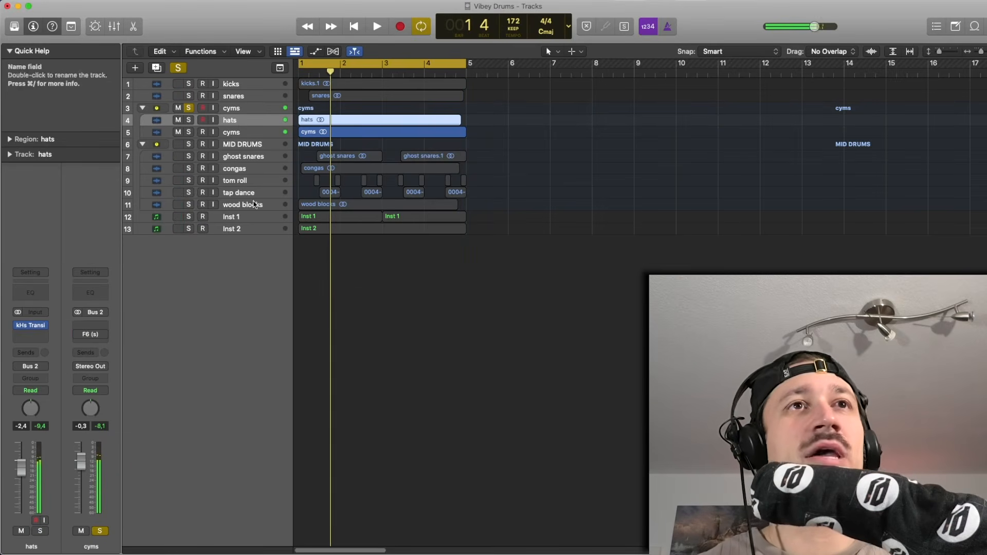
key(space)
Solo Inst 1 alongside the cyms group and compare playback with the group muted and unmuted
click(226, 217)
key(space)
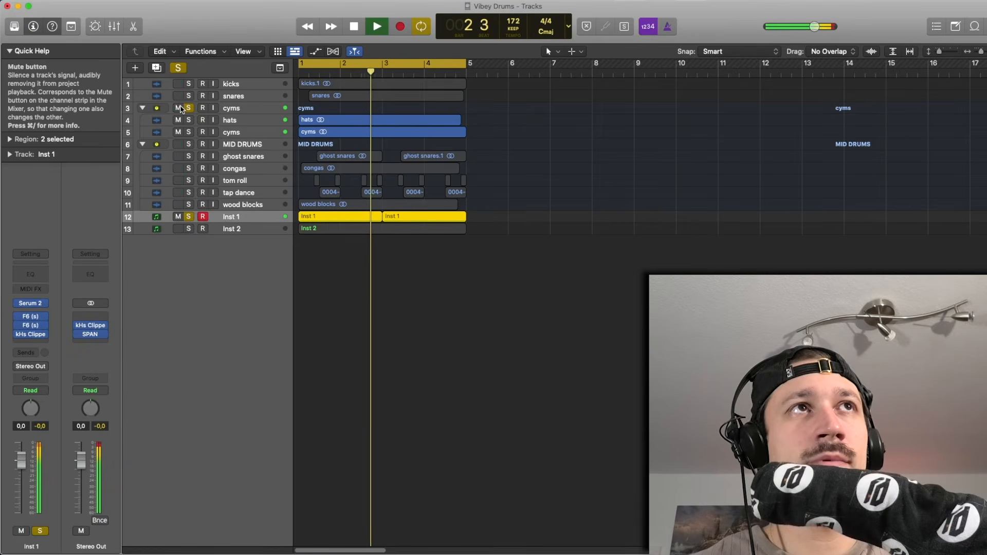
key(space)
key(space)
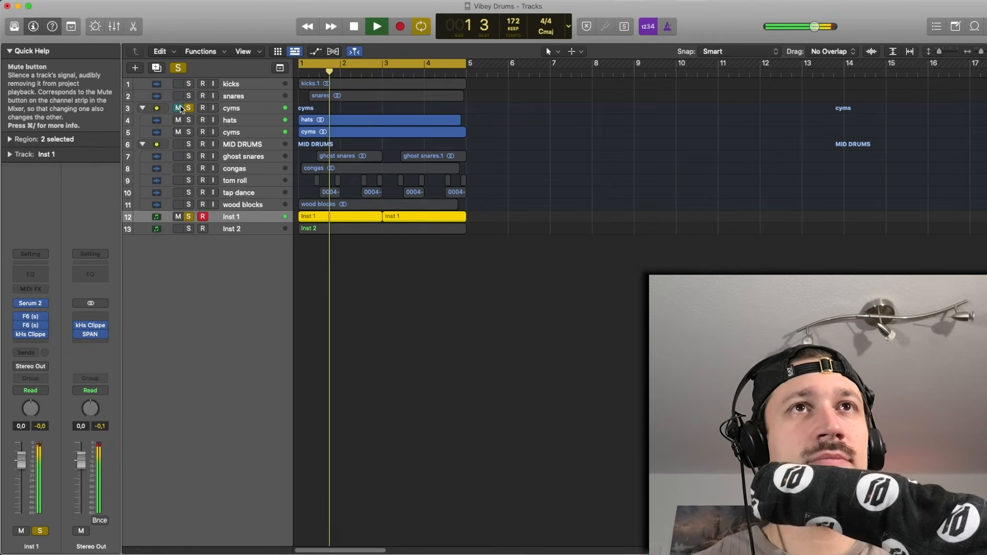
key(space)
click(181, 109)
key(space)
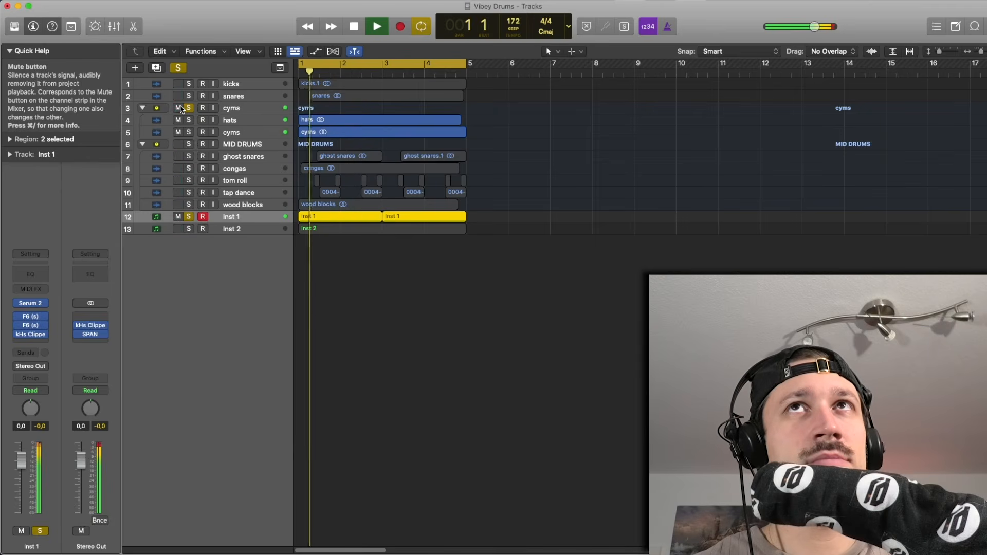
key(space)
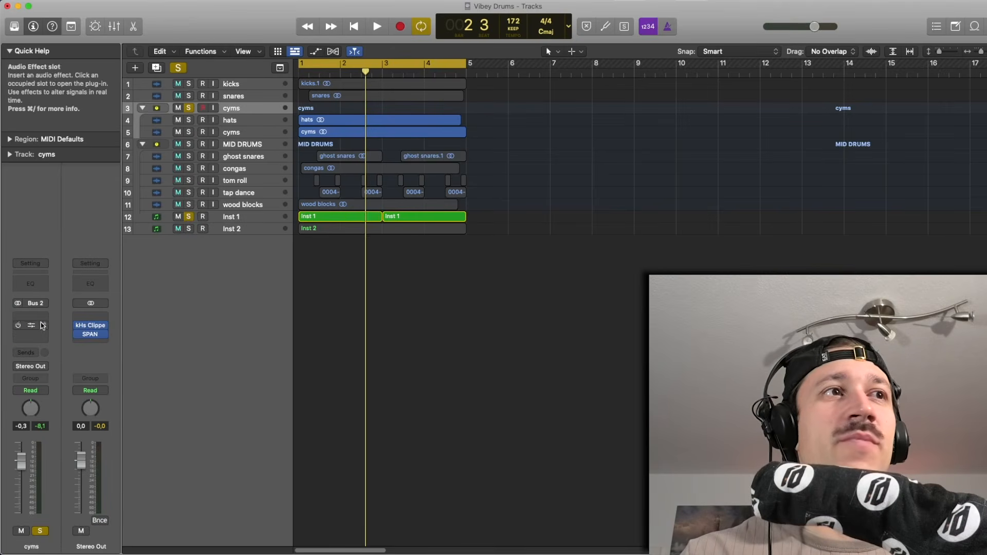
Enable and open the F6 on the cyms group, move its window clear of the webcam area and start playback
click(33, 330)
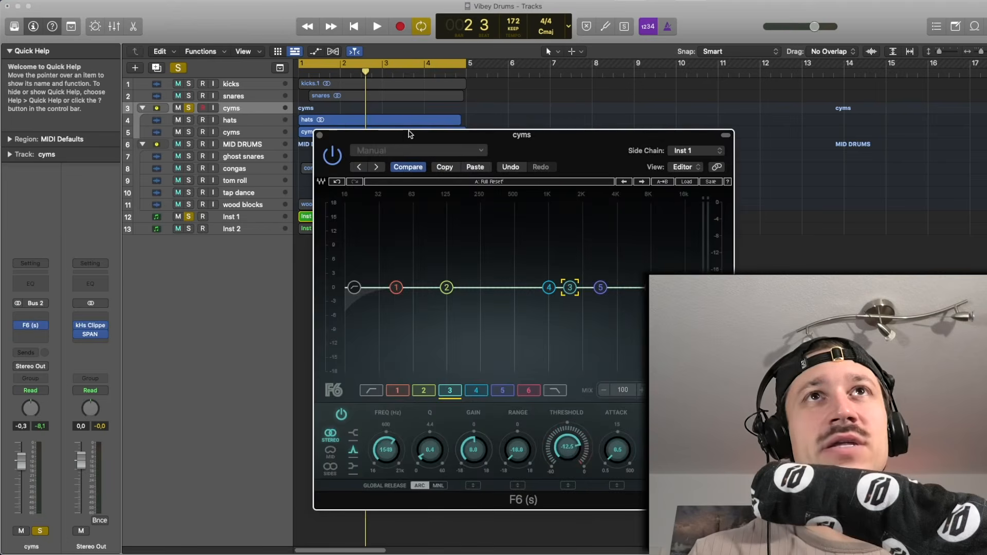
drag(403, 132, 242, 96)
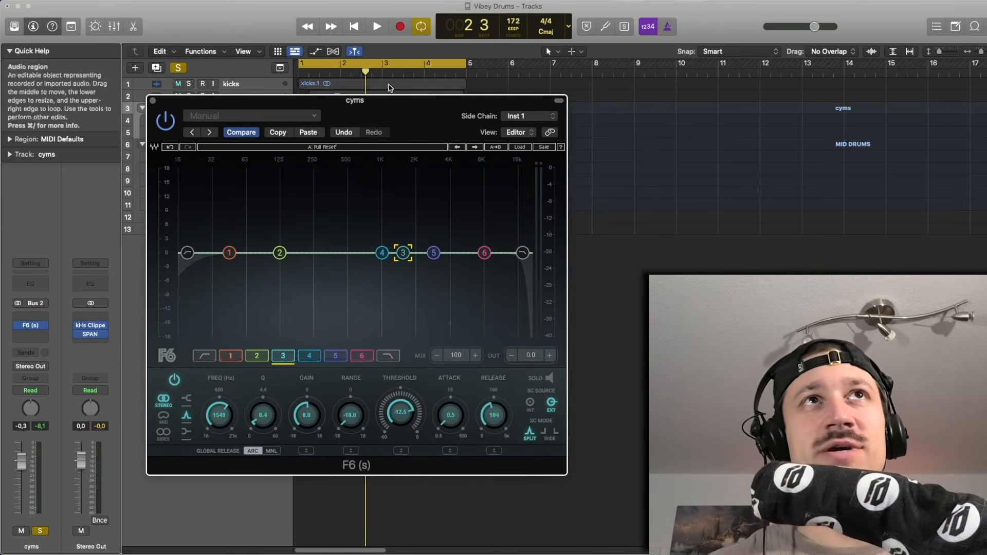
drag(400, 103, 323, 57)
key(space)
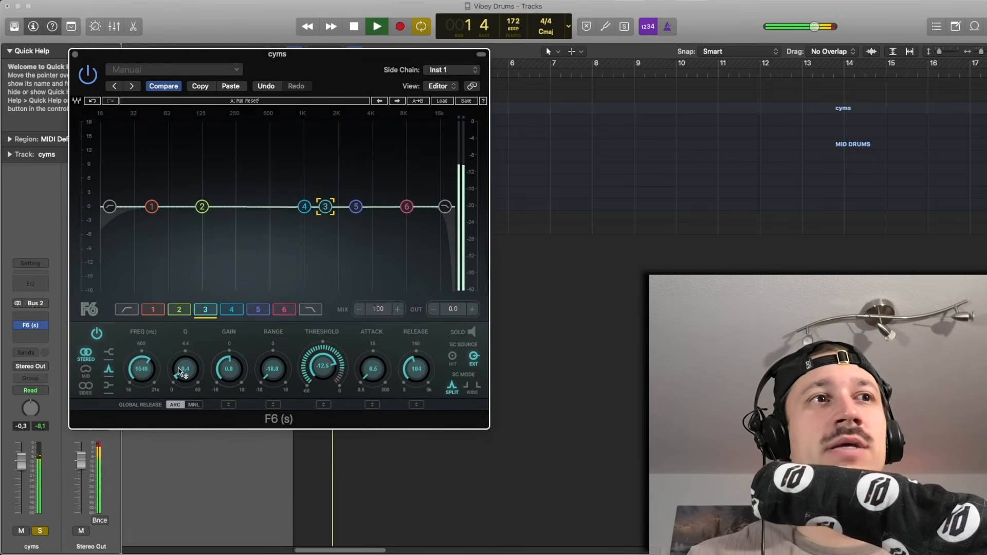
Set the band 3 frequency to 1594 Hz in the cyms F6 while listening, checking its threshold and attack controls
key(space)
key(space)
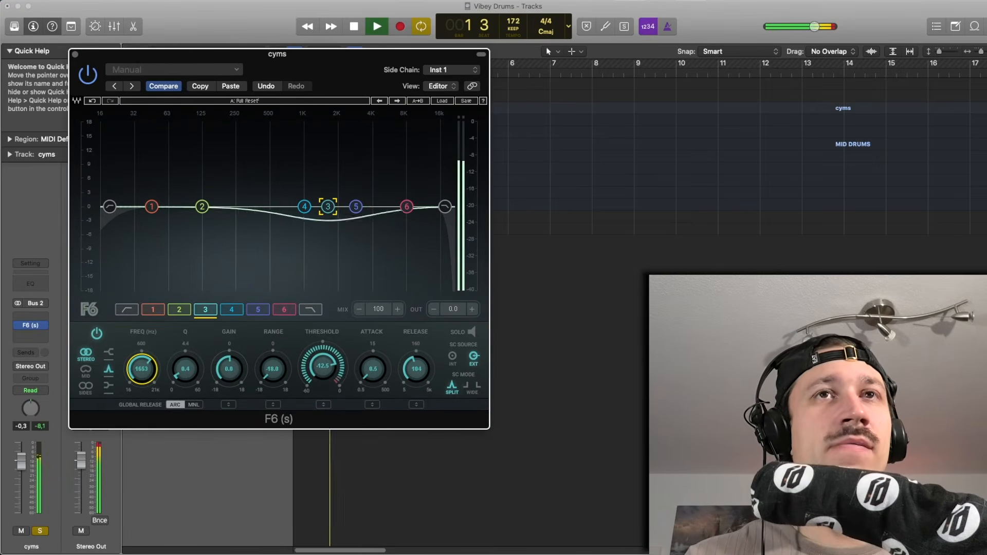
drag(142, 369, 142, 370)
click(322, 367)
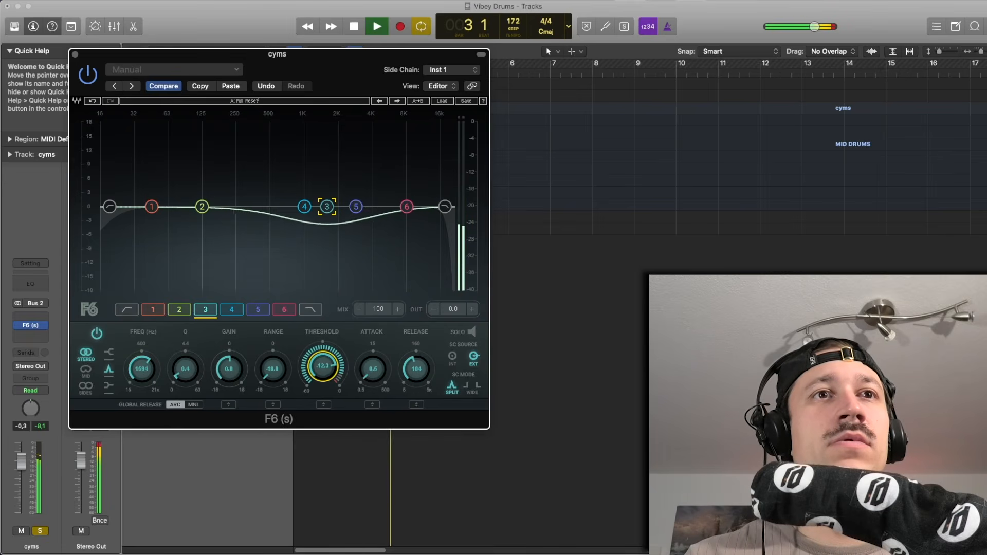
click(374, 368)
key(space)
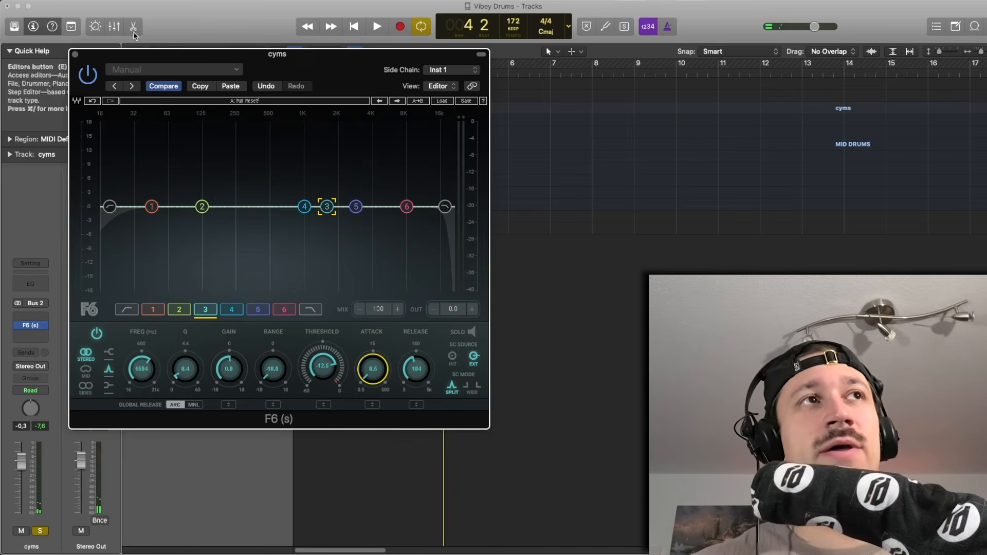
Compare the cyms ducking with the F6 bypassed and active during playback, and close the plug-in window
key(space)
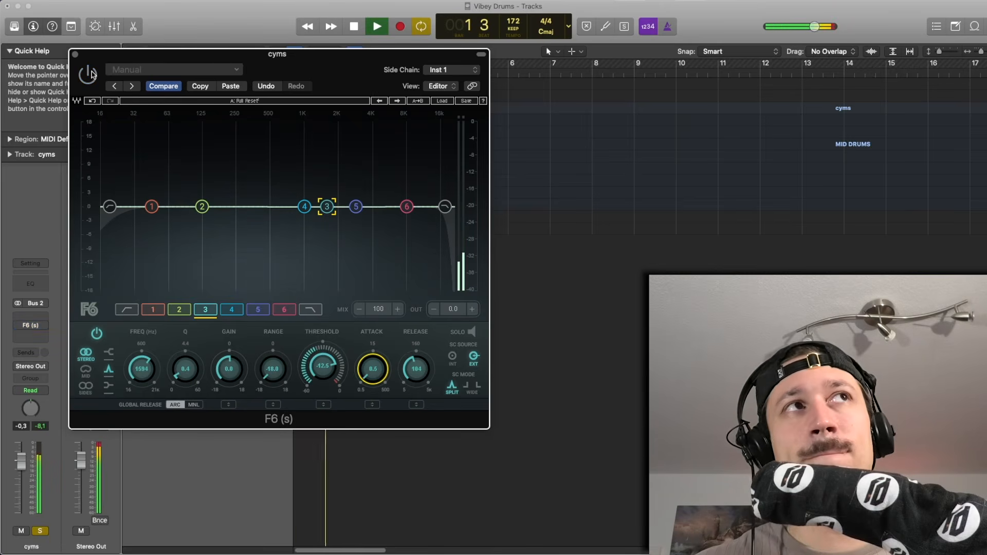
key(space)
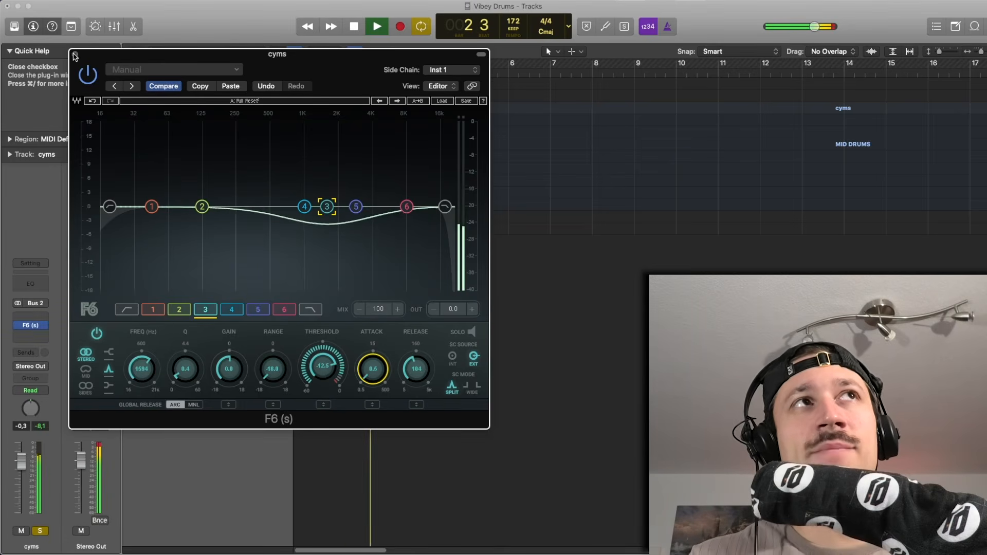
click(75, 54)
key(space)
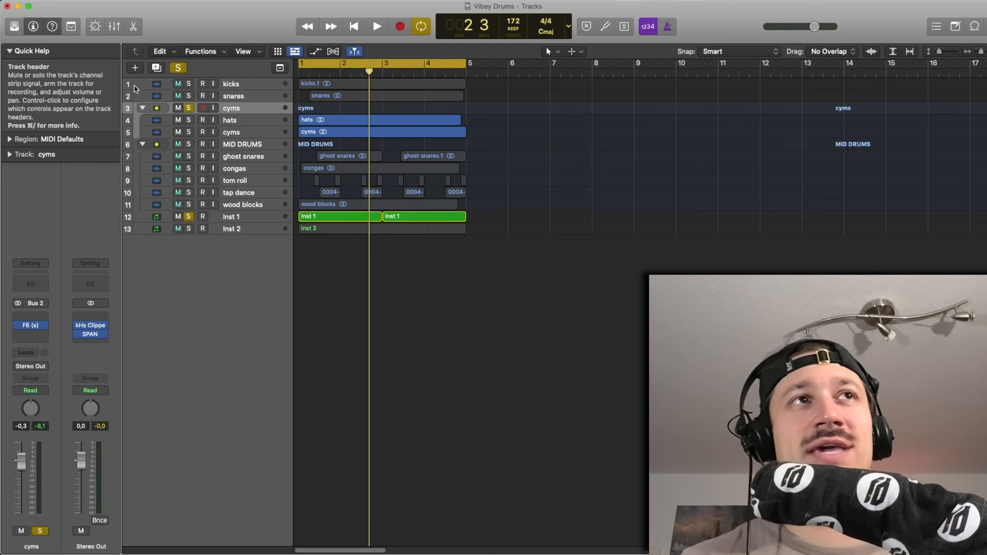
Turn off the solos on Inst 1 and the cyms group, and solo only Inst 1 again
click(189, 216)
click(189, 108)
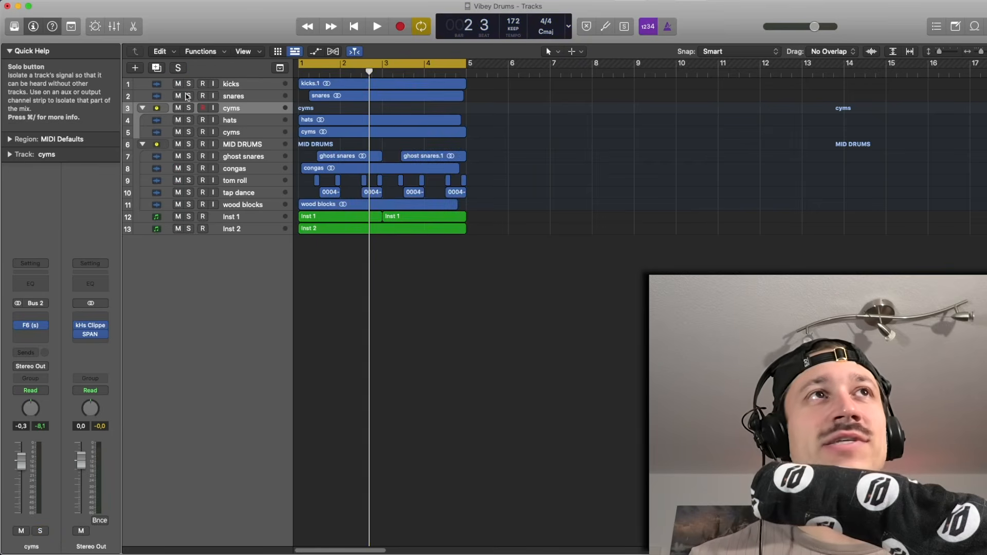
click(231, 217)
click(188, 216)
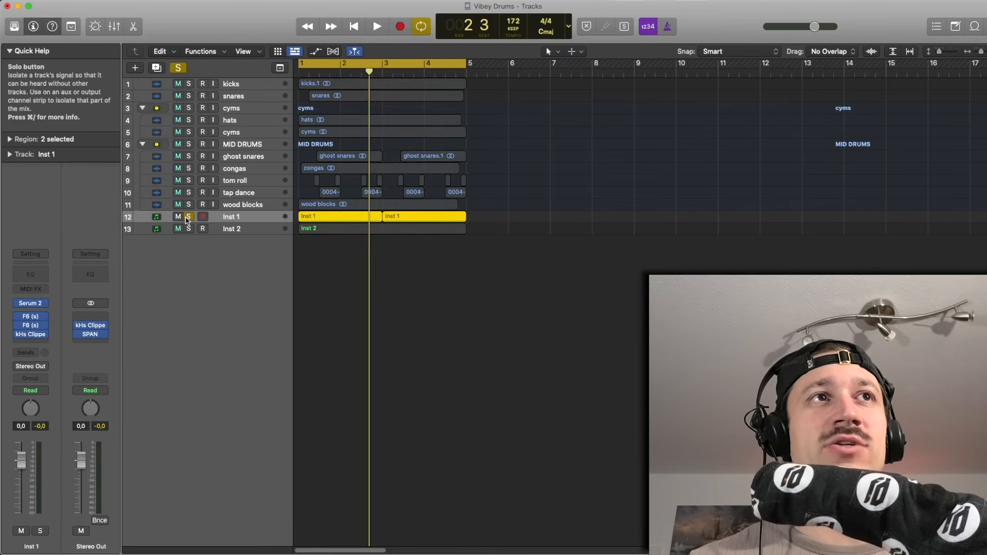
Examine the soloed Inst 1 spectrum in SPAN on the Stereo Out during playback, and close the analyser
click(90, 334)
key(space)
key(space)
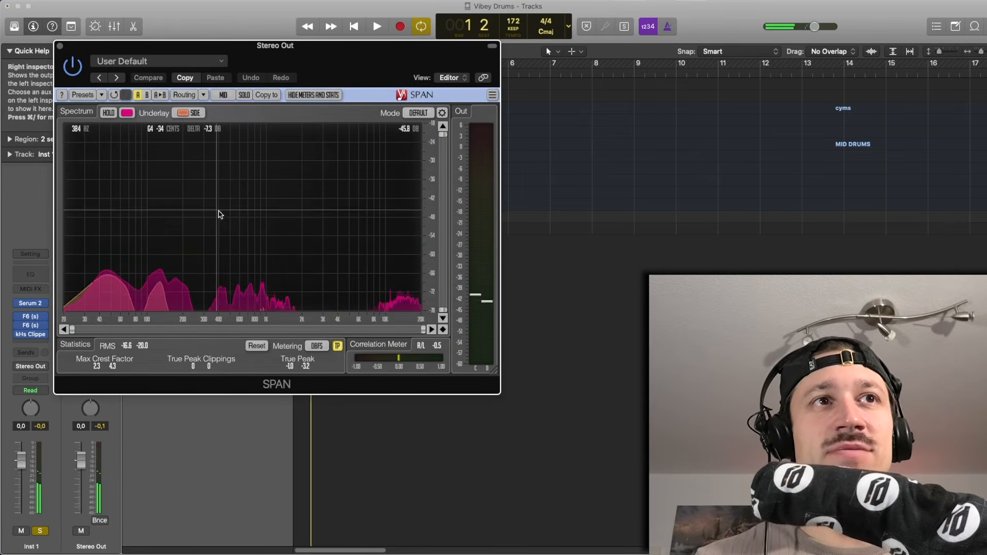
key(space)
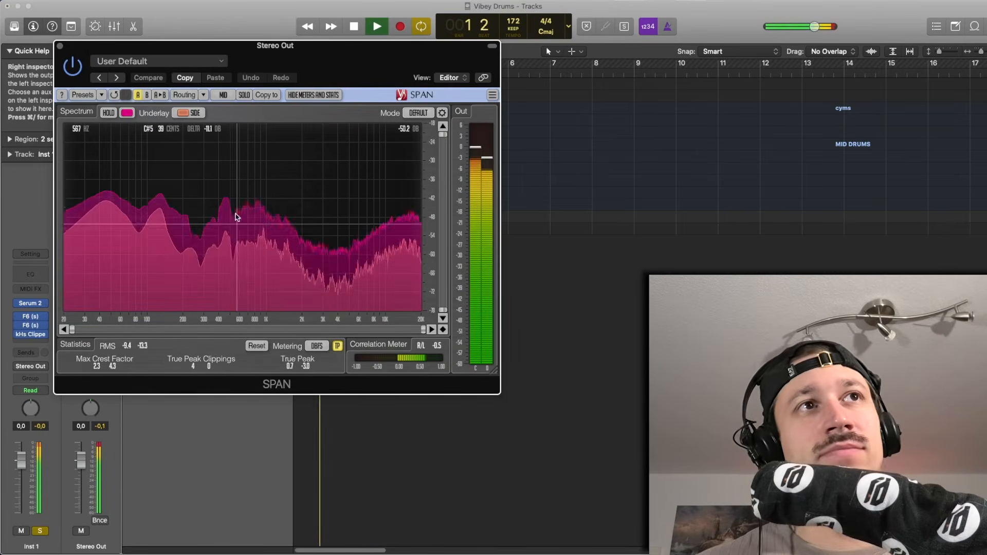
key(space)
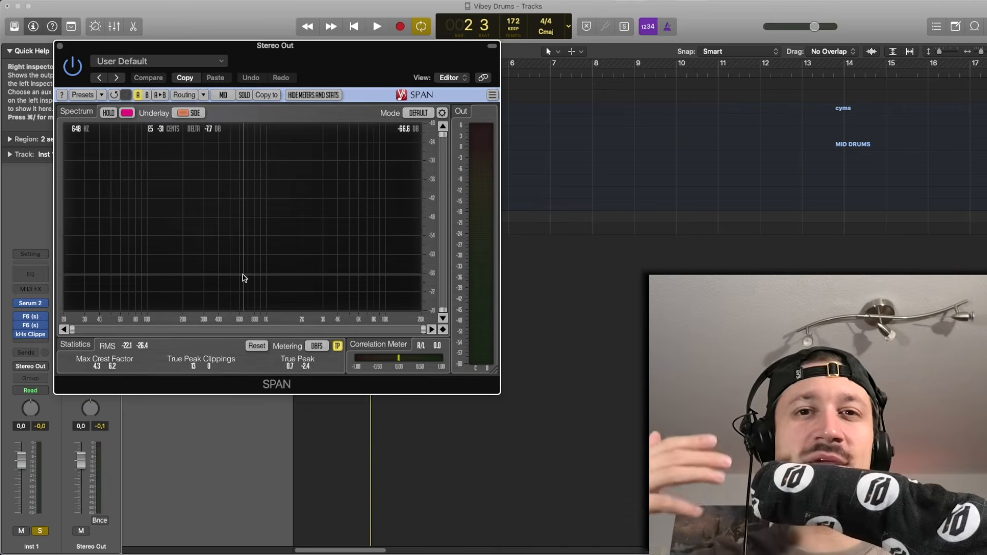
click(61, 46)
Solo the cyms group alongside Inst 1 and open the F6 on the cyms group
key(space)
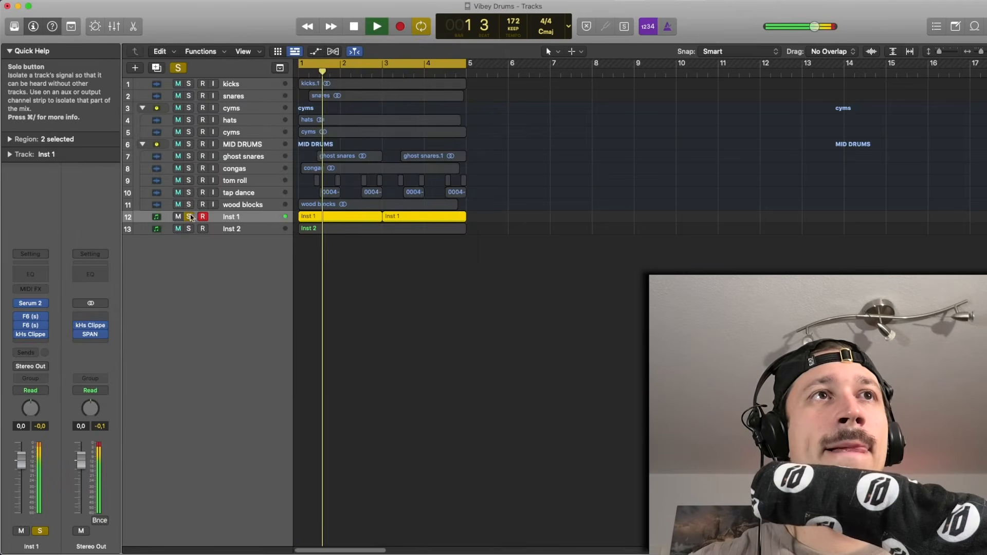
click(189, 108)
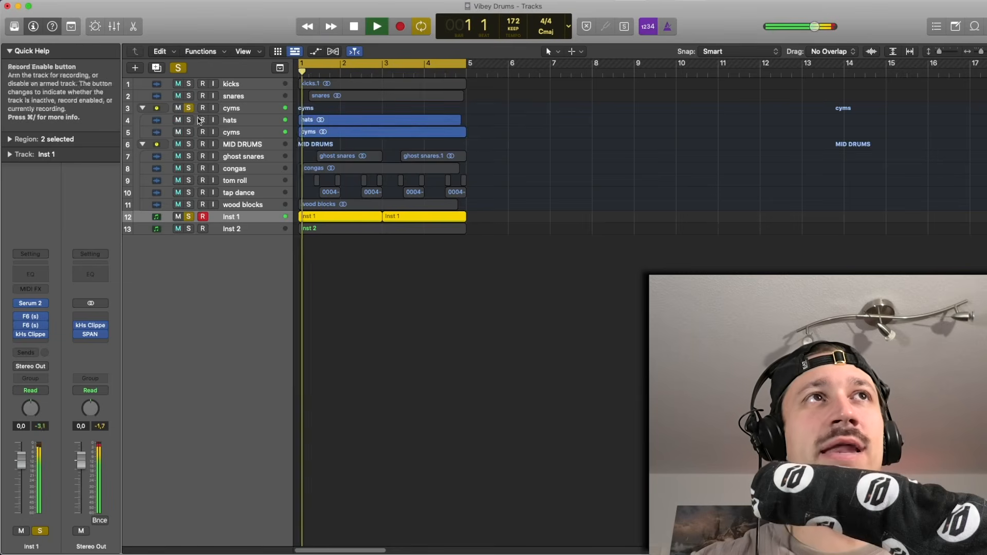
key(space)
click(232, 106)
click(31, 325)
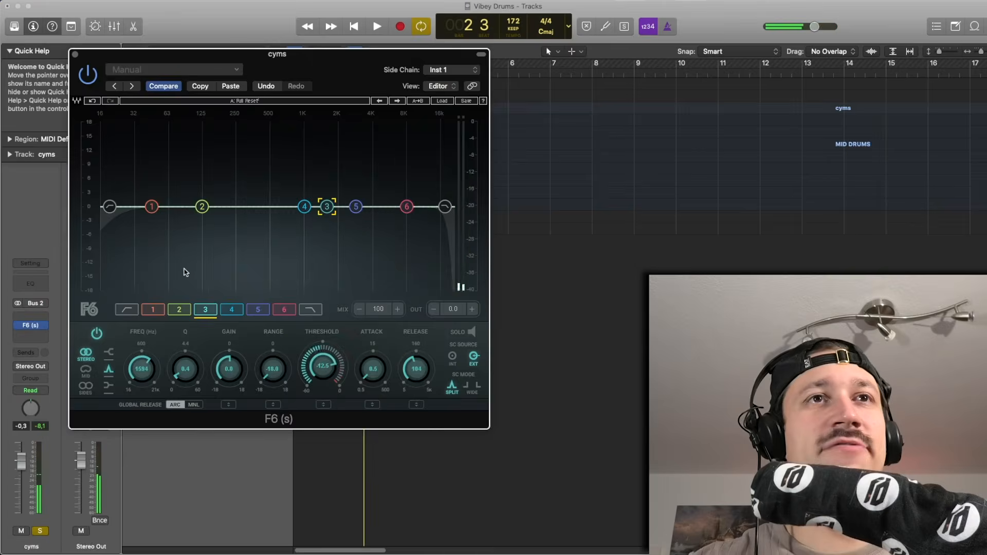
Listen to the cyms ducking with the F6 bypassed and active, and close the plug-in window
key(space)
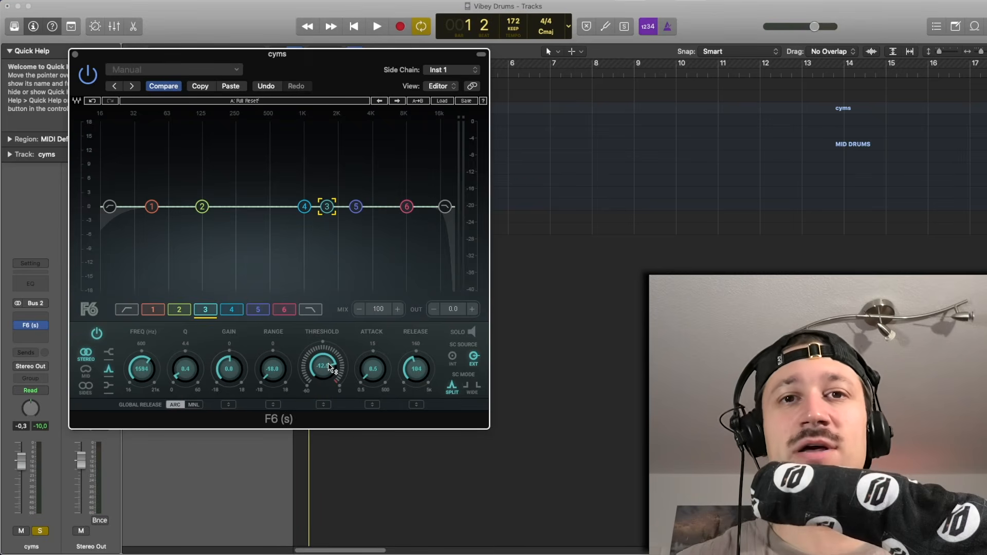
key(space)
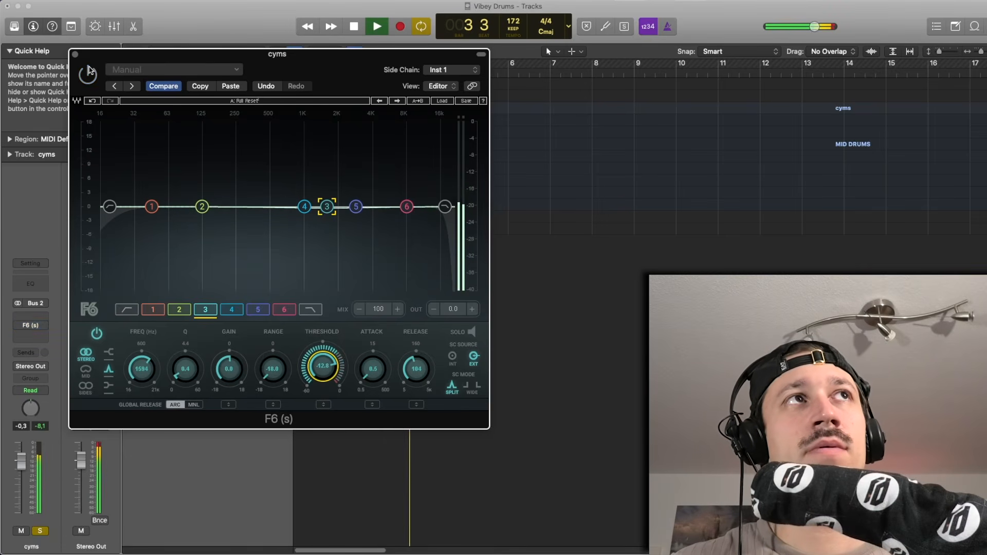
key(space)
click(75, 55)
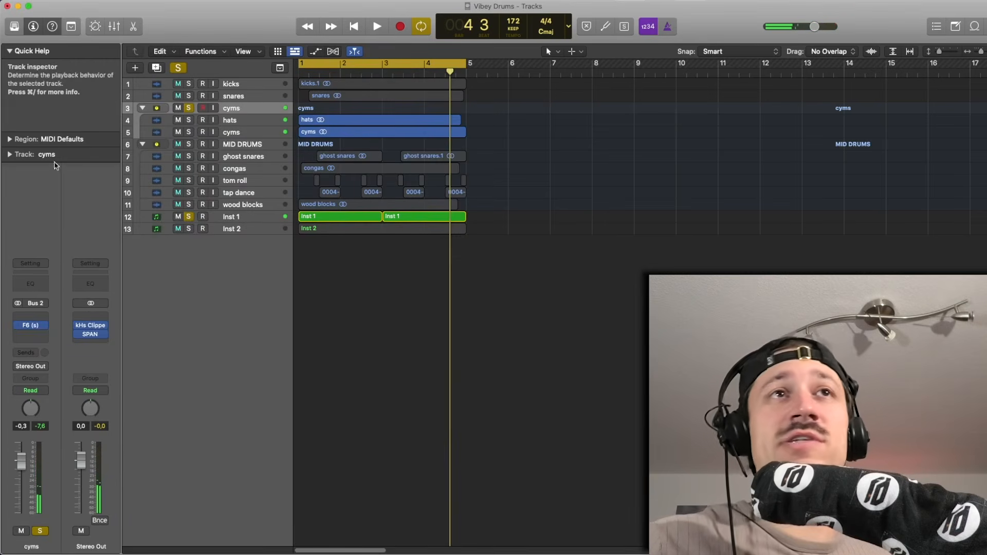
Turn off the solos on Inst 1 and the cyms group, and play the full mix
click(189, 218)
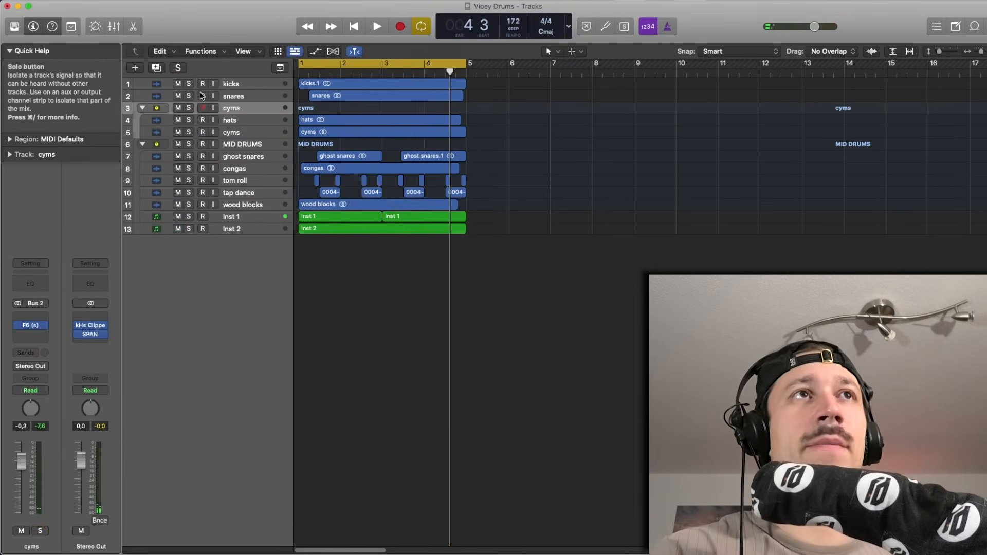
key(super+Up)
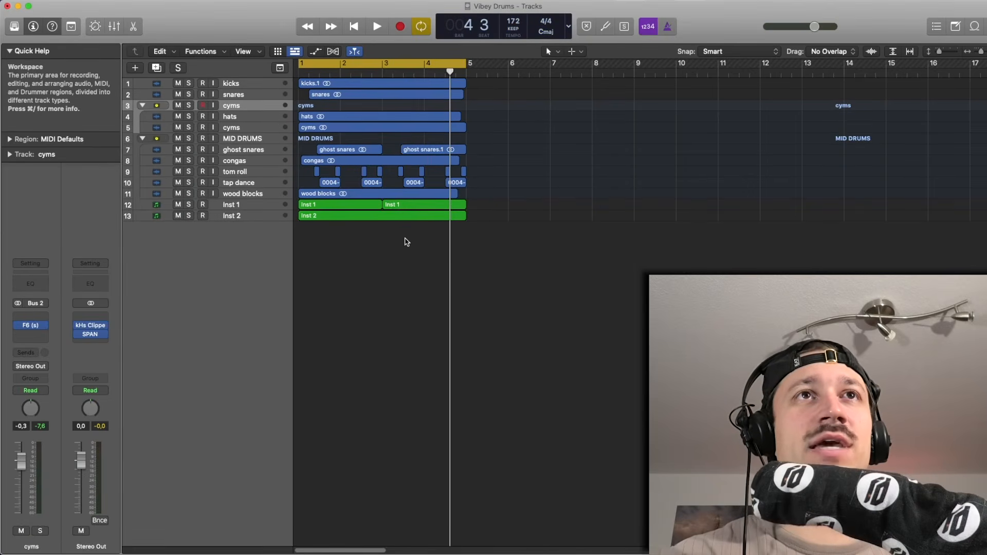
key(space)
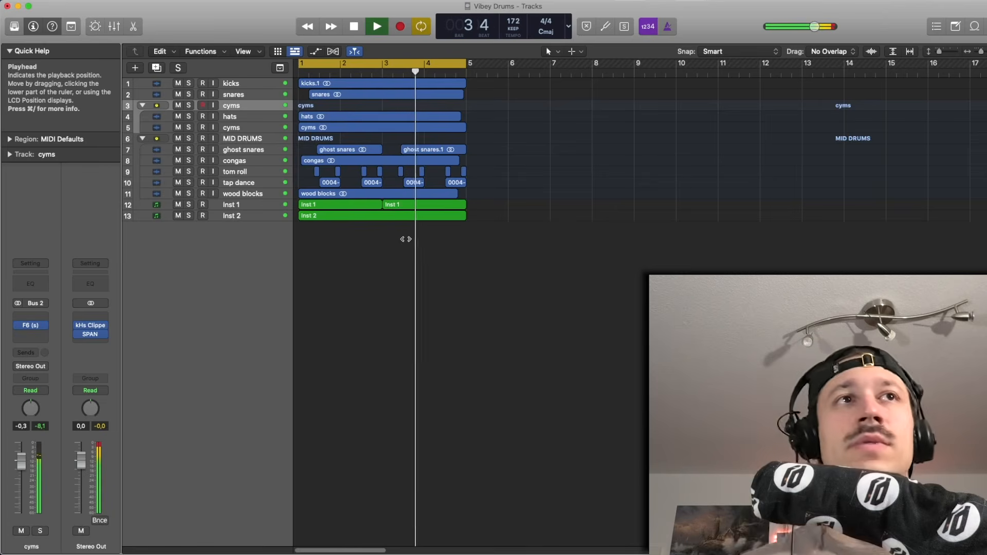
Lower the Inst 2 volume to -2.4 dB while listening to the full mix
click(267, 218)
key(space)
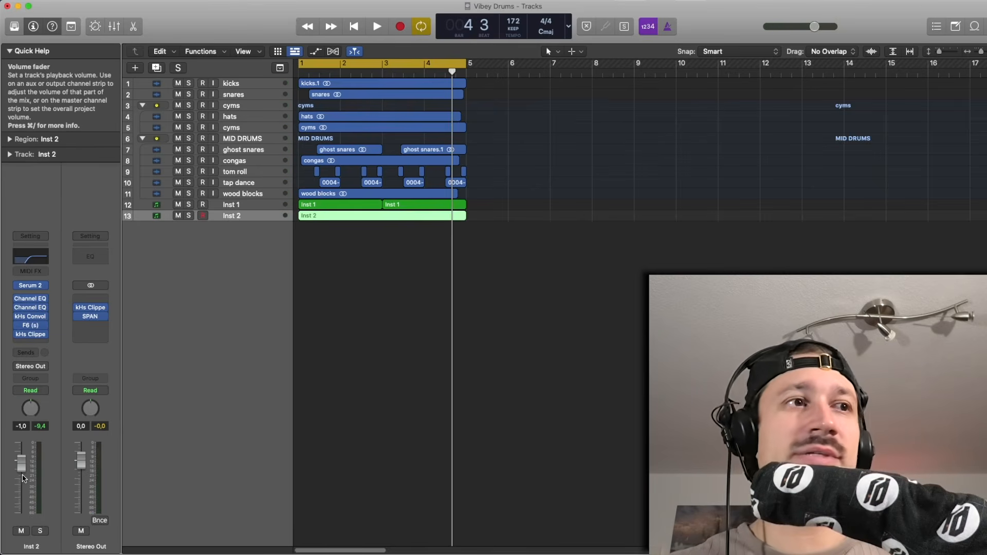
key(space)
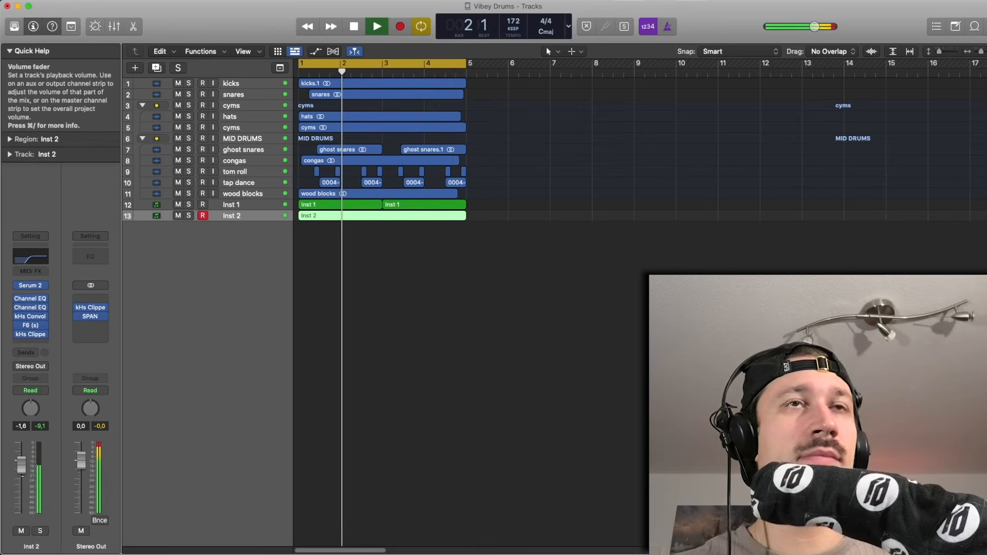
drag(23, 474, 24, 481)
key(space)
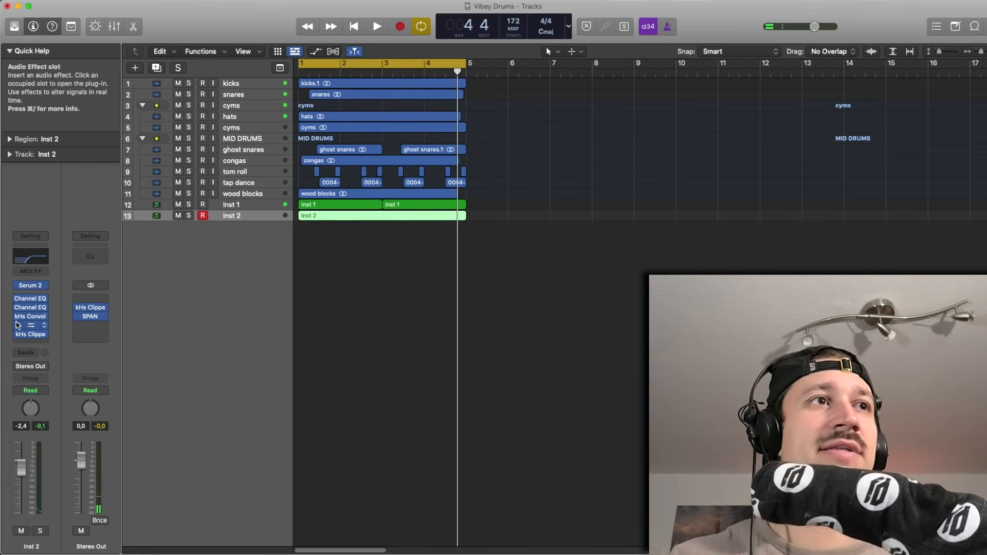
Bypass the F6 ducking on Inst 2, Inst 1, MID DRUMS and cyms, and play the full mix without it
key(Up)
key(Up)
key(Down)
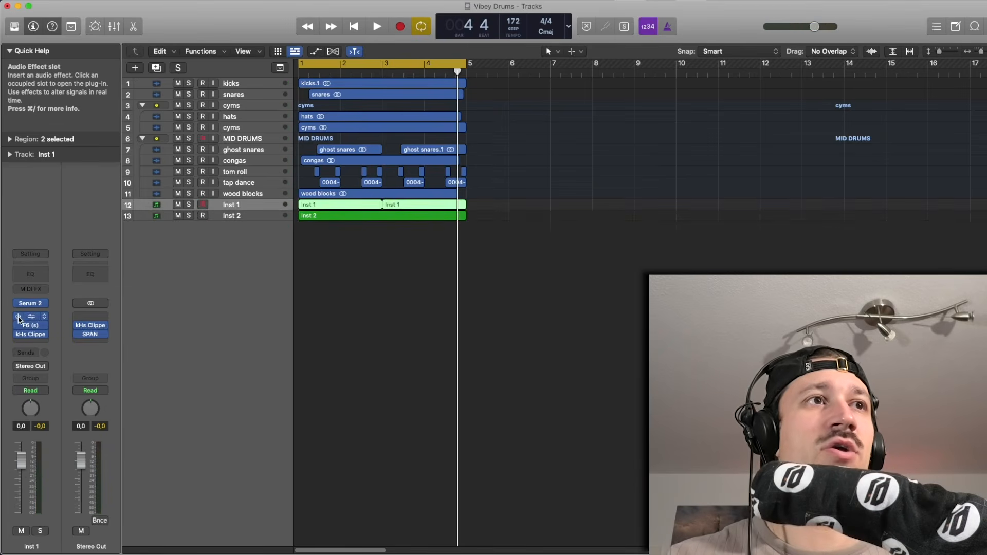
key(Up)
key(Up)
key(Up)
key(Up)
key(Up)
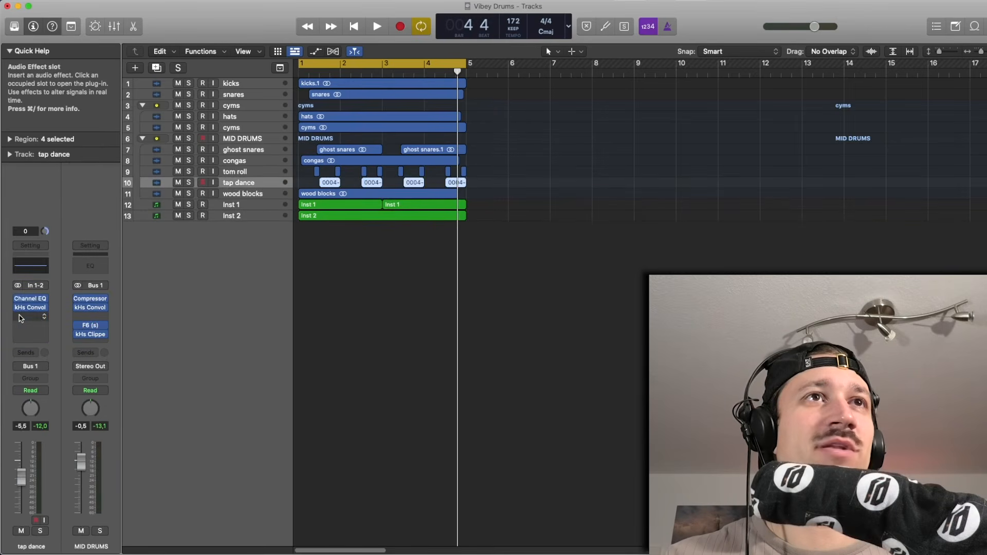
key(Up)
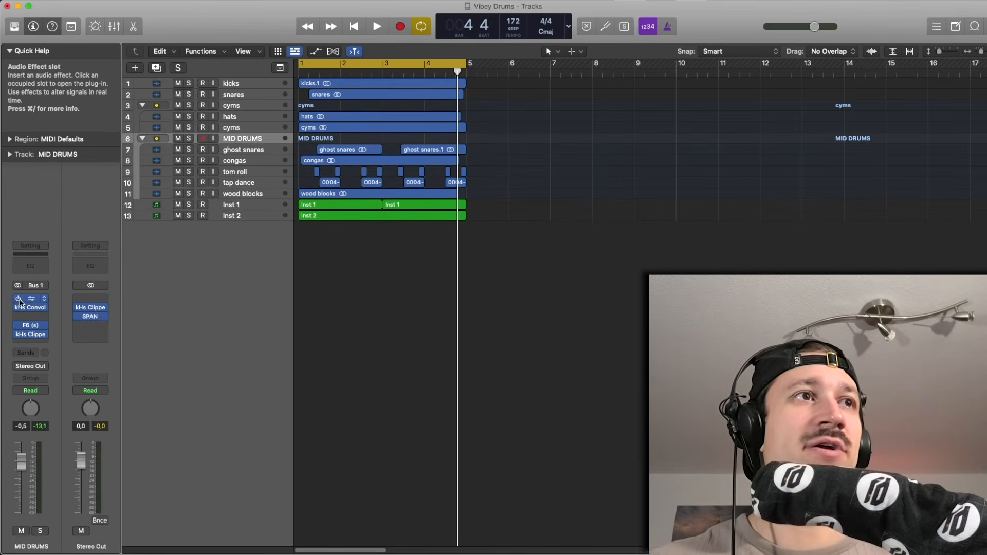
key(Up)
key(Up)
key(Up)
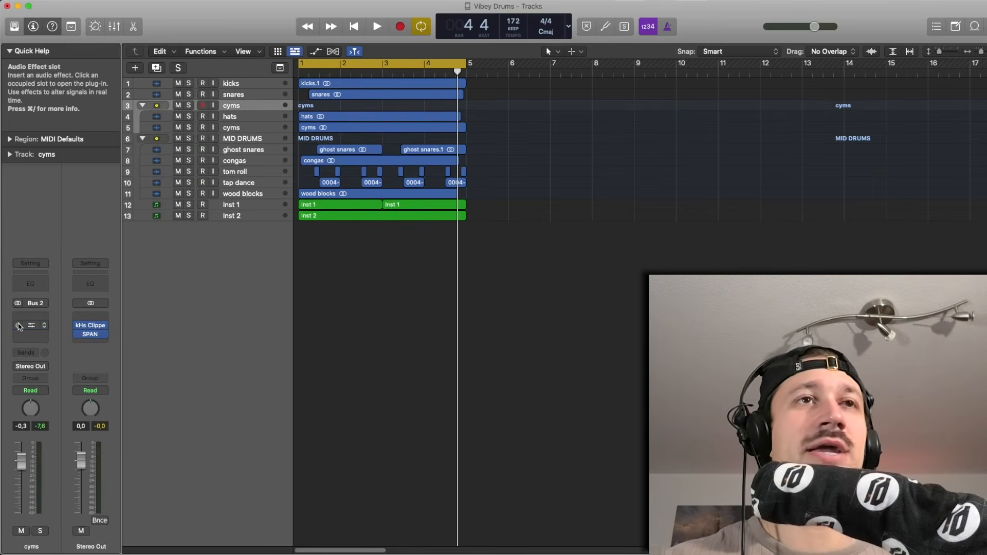
key(space)
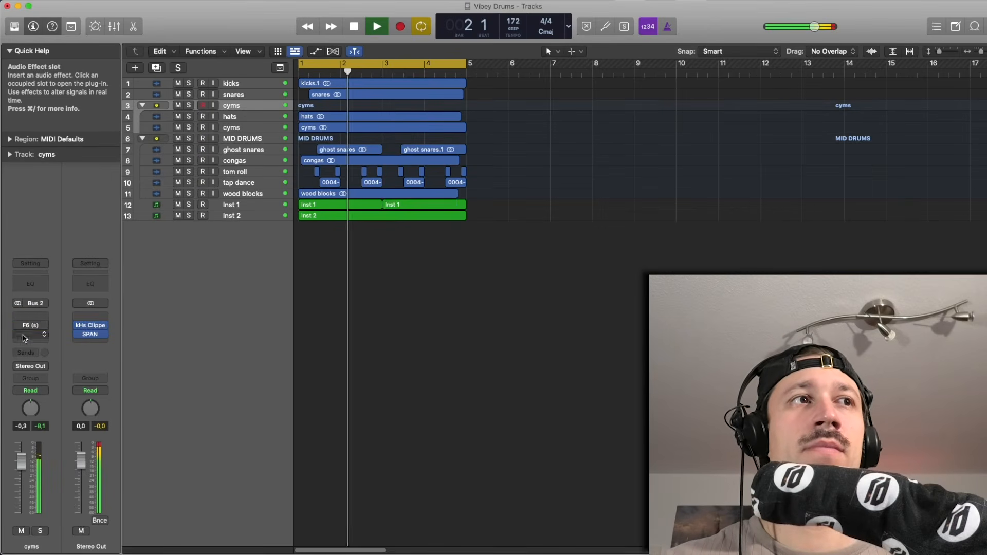
Re-enable the F6 ducking on cyms, MID DRUMS, Inst 1 and Inst 2, and play the full mix for comparison
key(space)
key(Down)
key(Down)
key(Down)
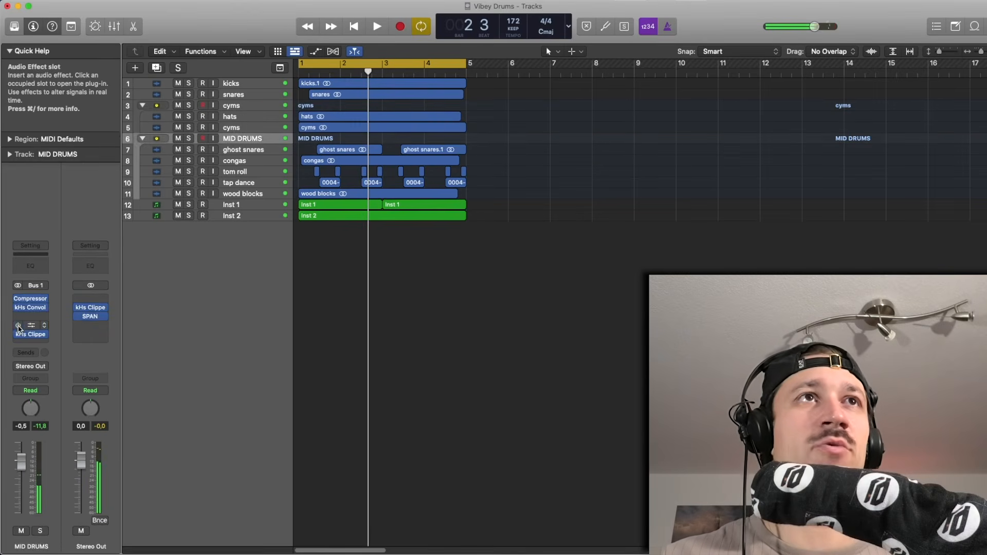
key(Down)
key(Down)
key(Down)
key(Down)
key(Down)
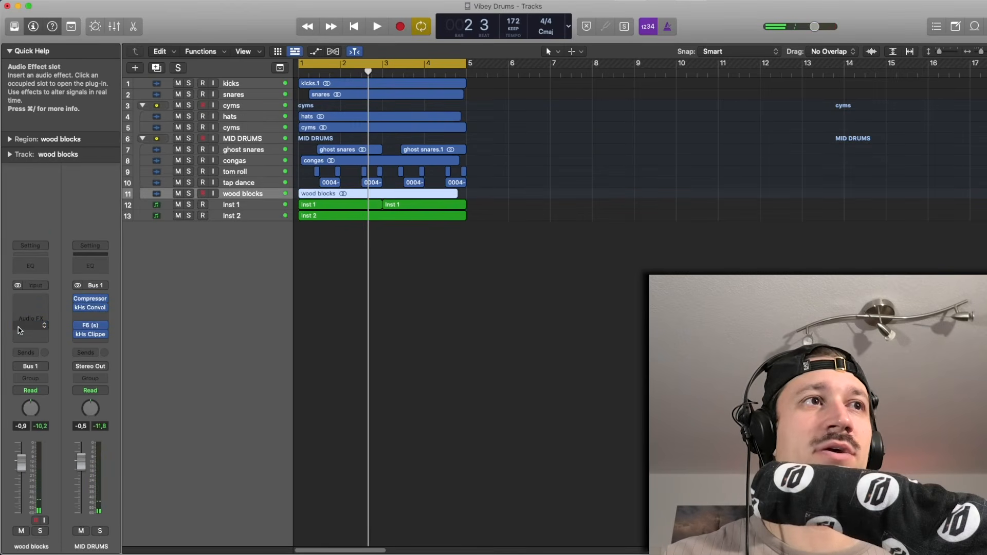
key(Down)
key(Down)
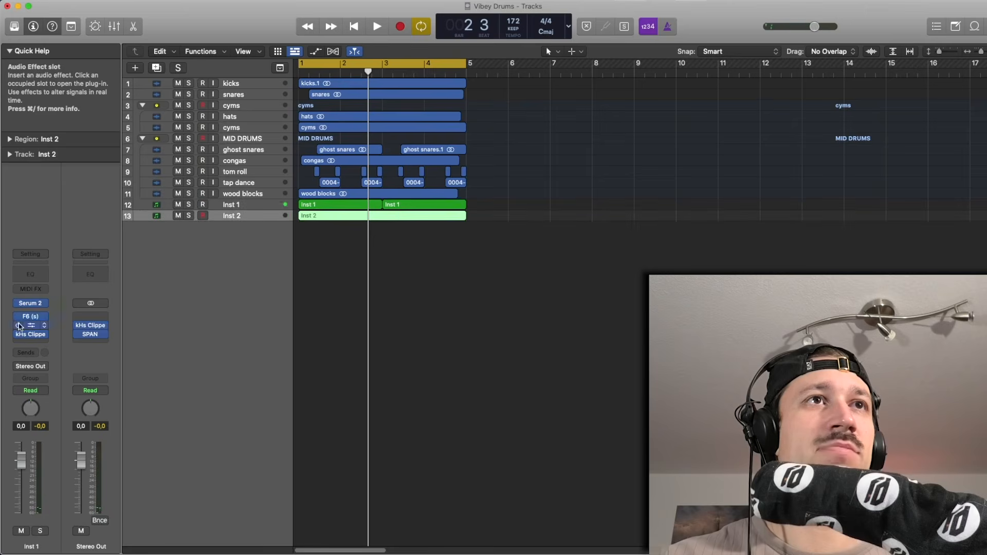
key(space)
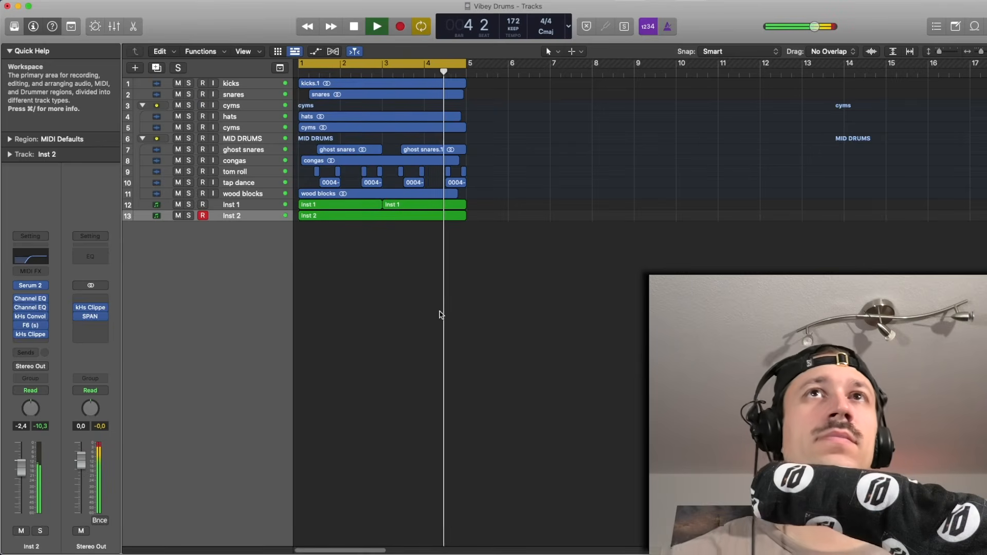
key(space)
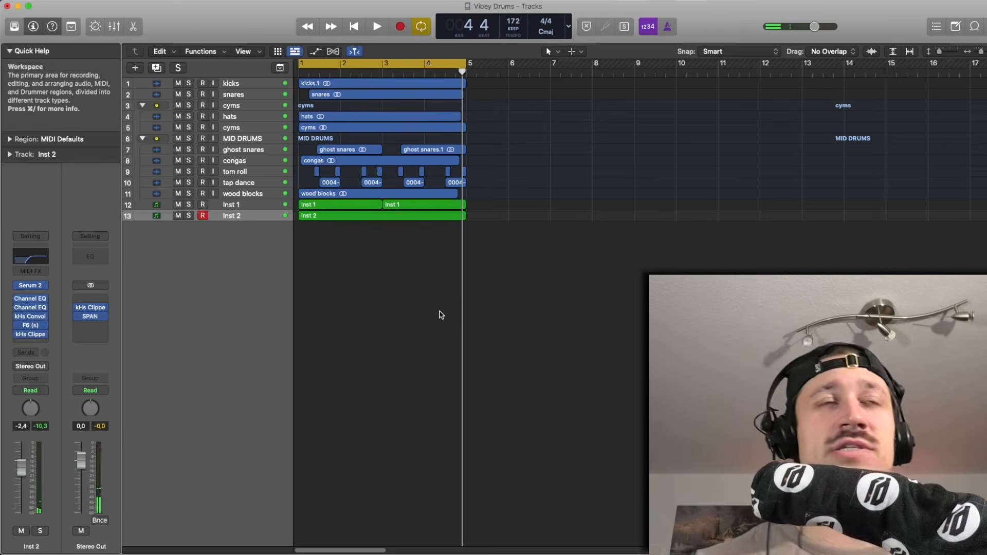
Select and solo the Inst 1 track, and listen to the mid bass on its own
click(226, 205)
click(188, 205)
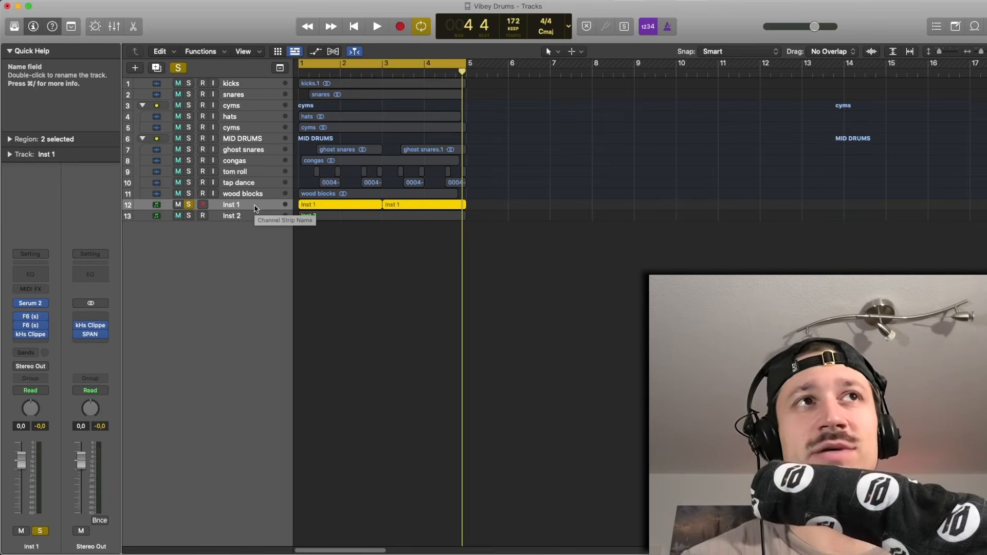
key(space)
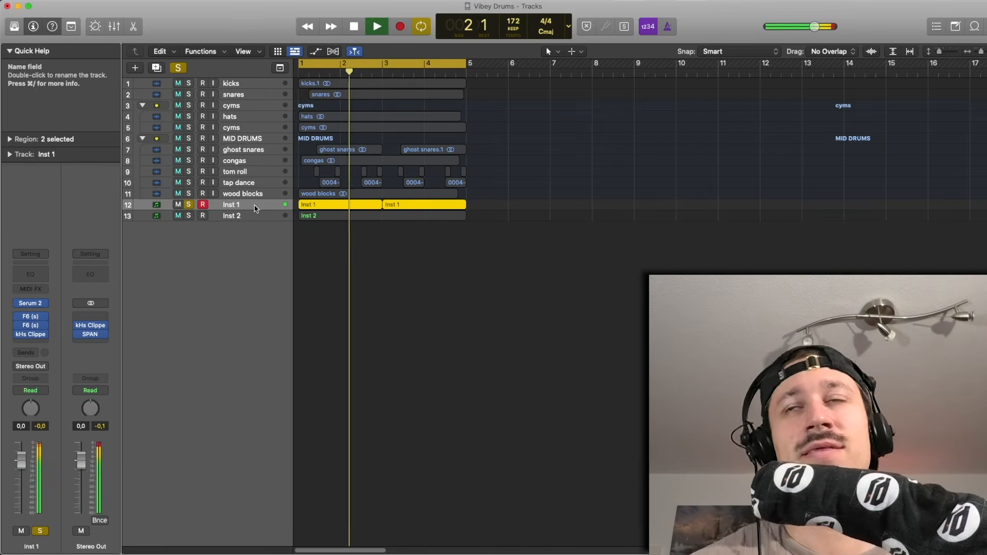
key(space)
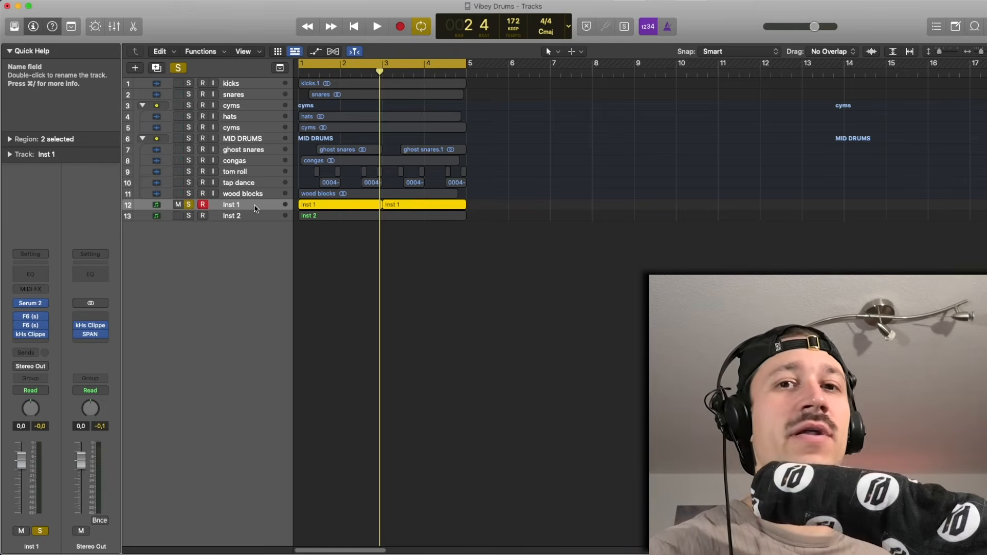
Return the playhead to the beginning and turn off the solo on Inst 1
key(super+Up)
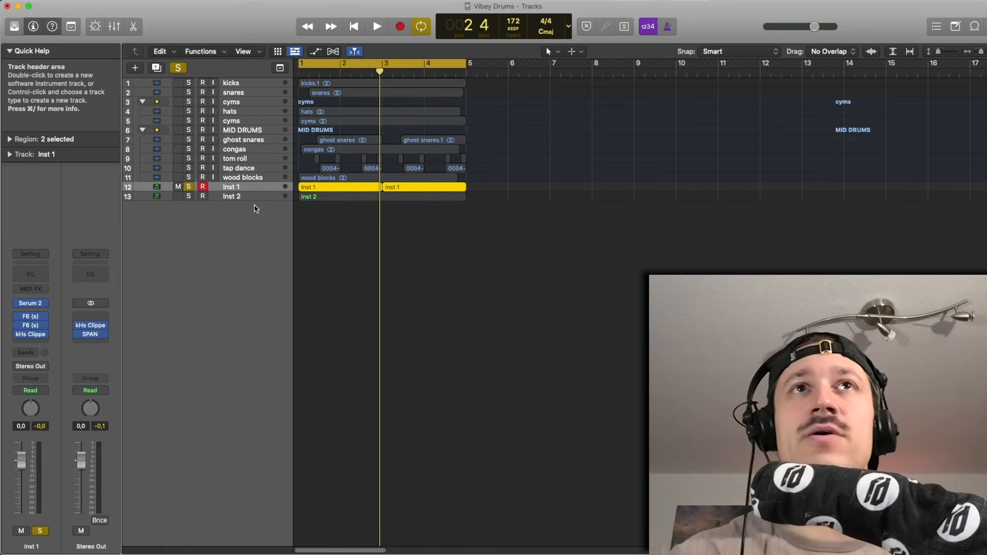
key(Return)
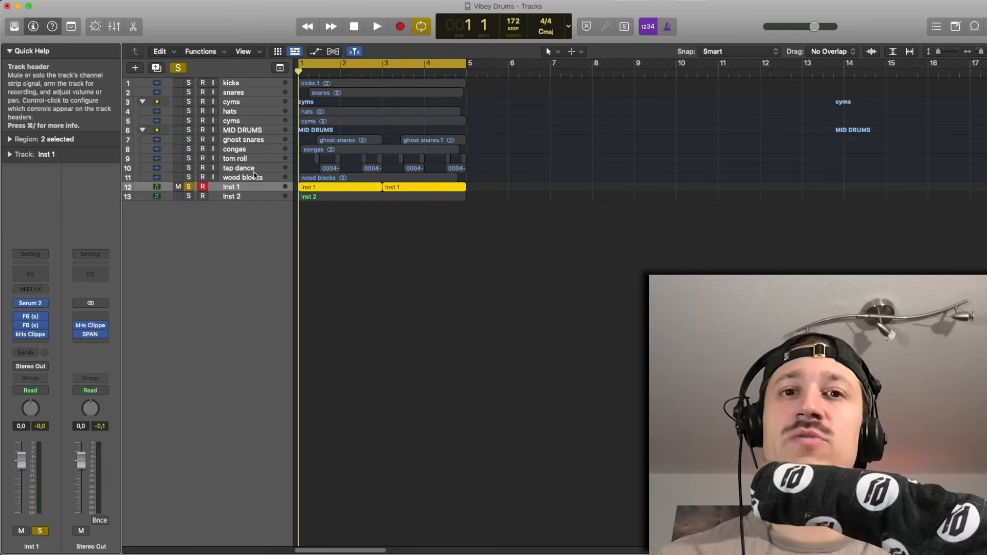
click(189, 186)
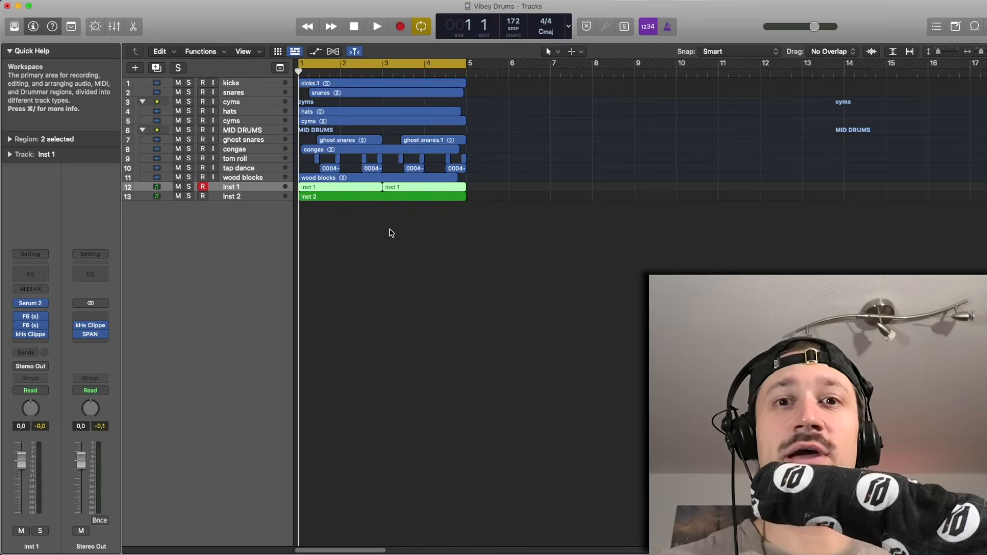
Select the regions across all the tracks and play the full mix
drag(455, 224, 283, 74)
key(space)
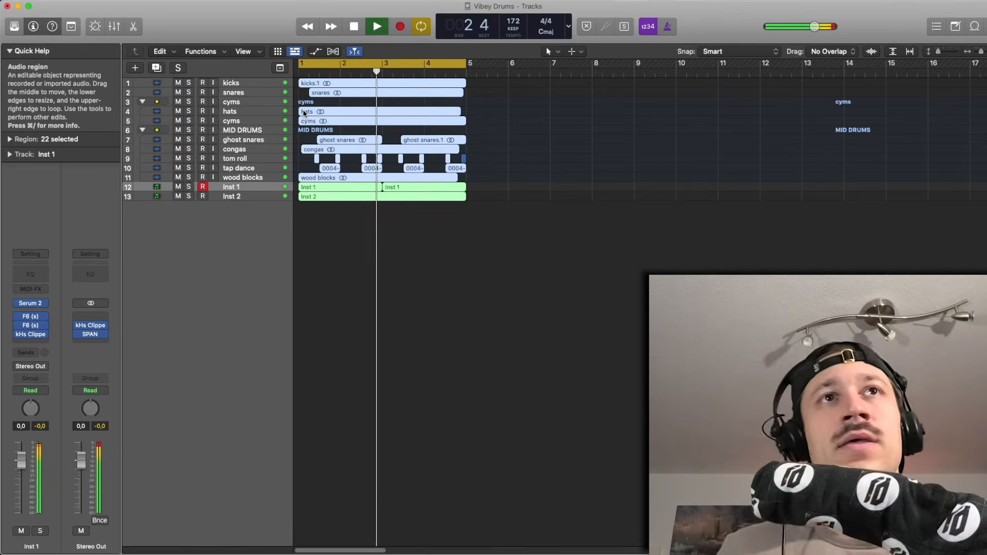
key(space)
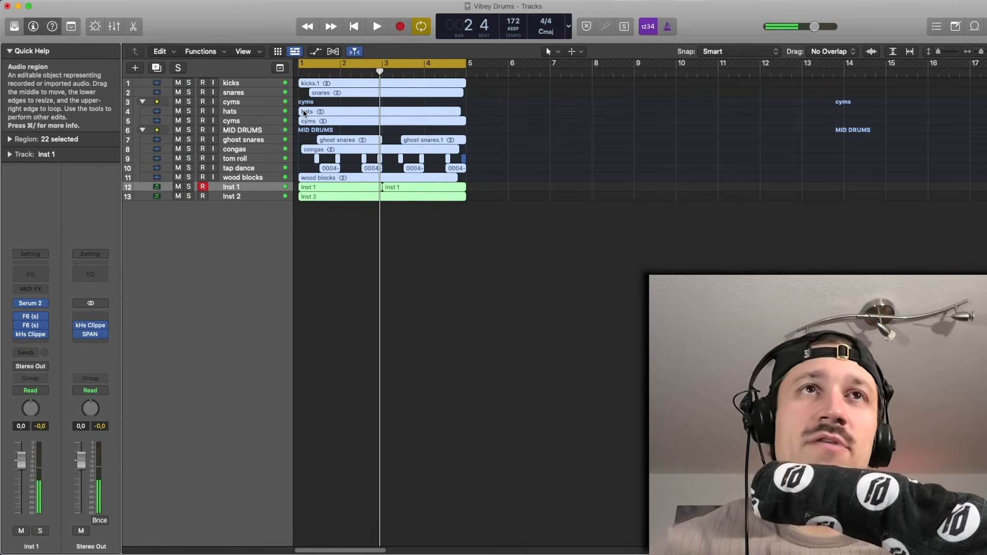